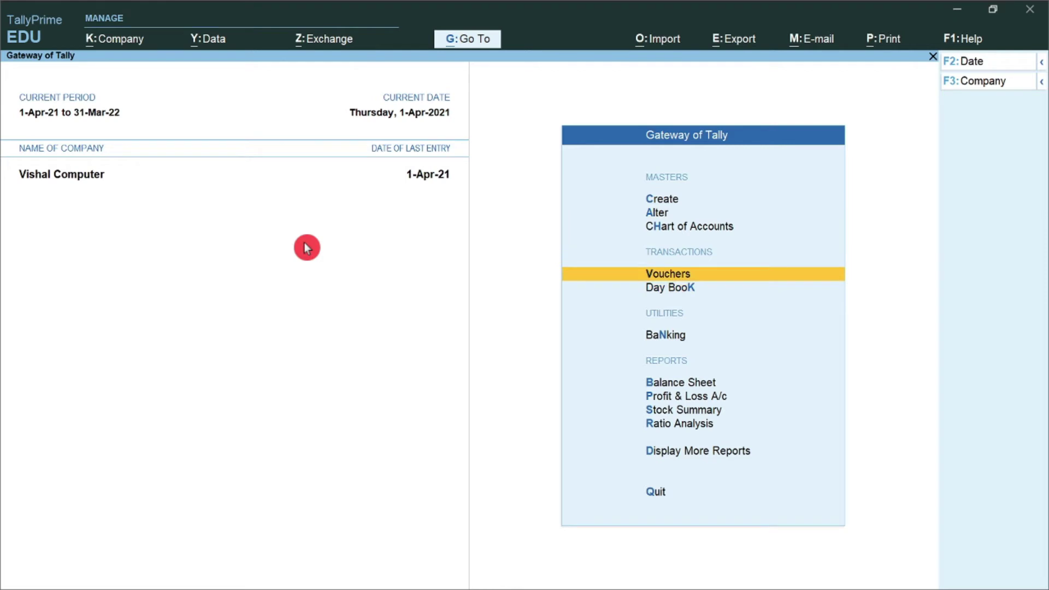
Open a new Ledger Creation form and enter the name ICICI BANK A/c
key(Up)
key(Up)
key(Up)
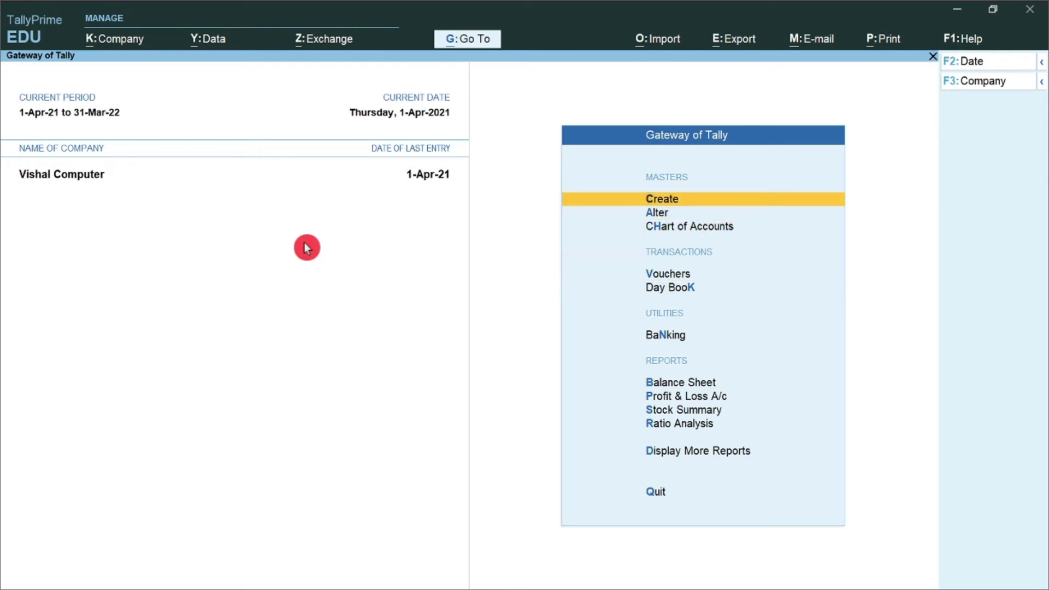
key(Return)
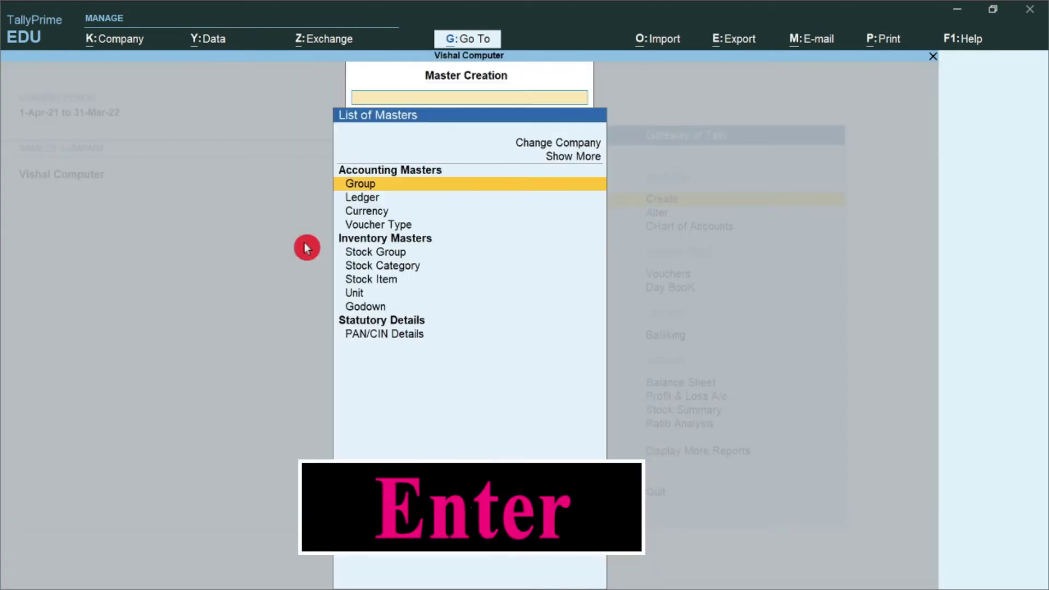
key(Down)
key(Return)
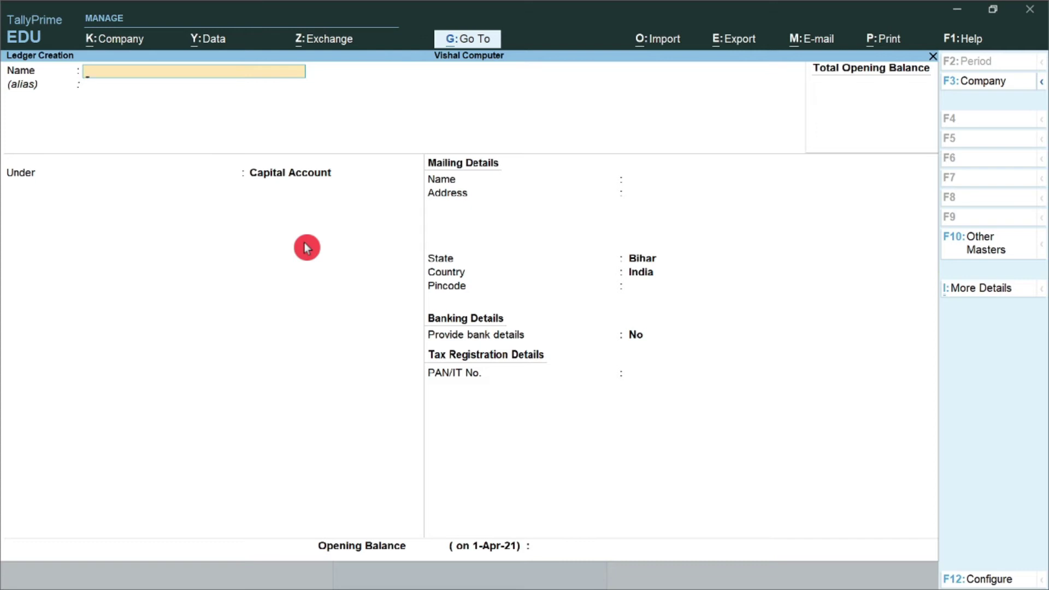
text(ICICI BANK A/c)
Confirm the name ICICI BANK A/c and set its parent group to Bank Accounts
key(Return)
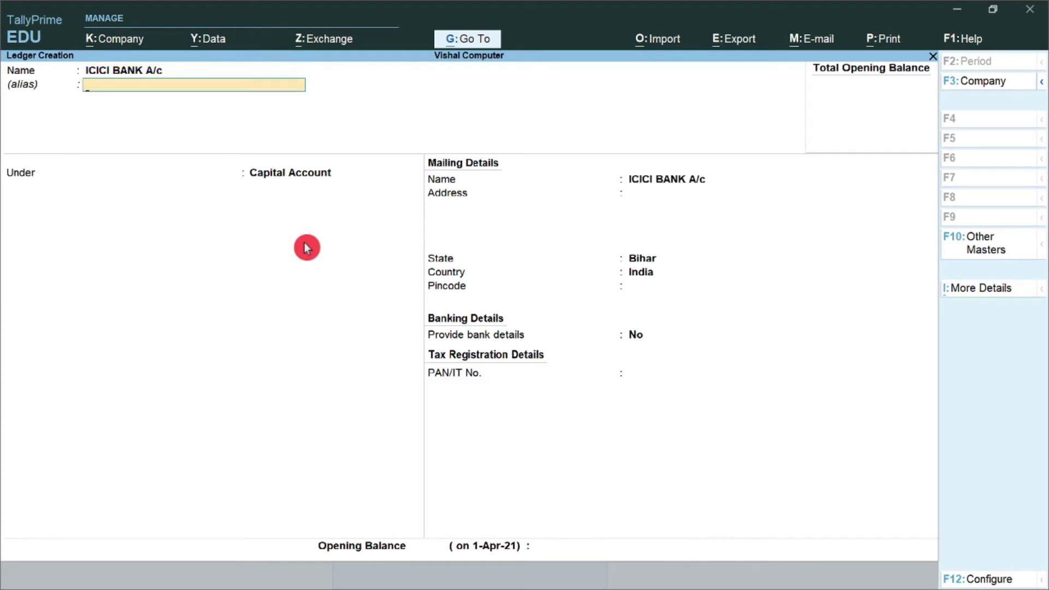
key(Return)
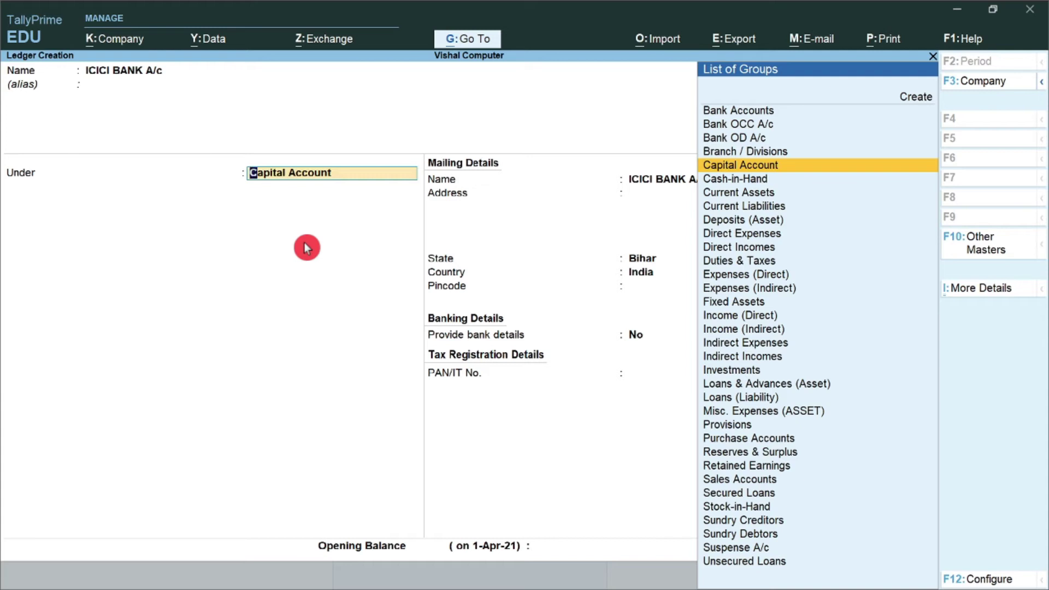
key(Up)
key(Up)
key(Up)
key(Up)
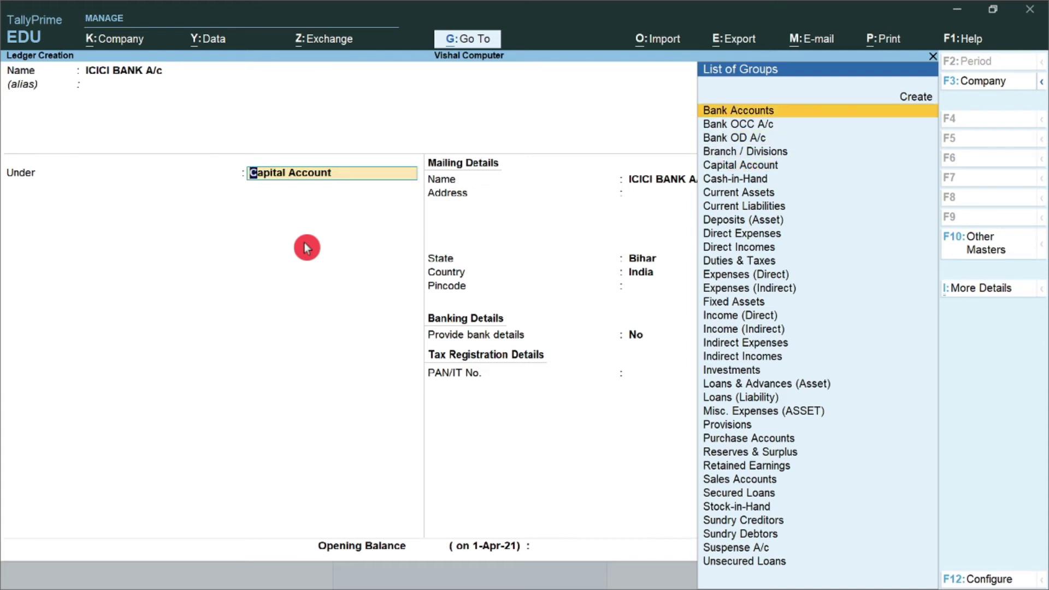
key(Down)
key(Down)
key(Up)
key(Down)
key(Up)
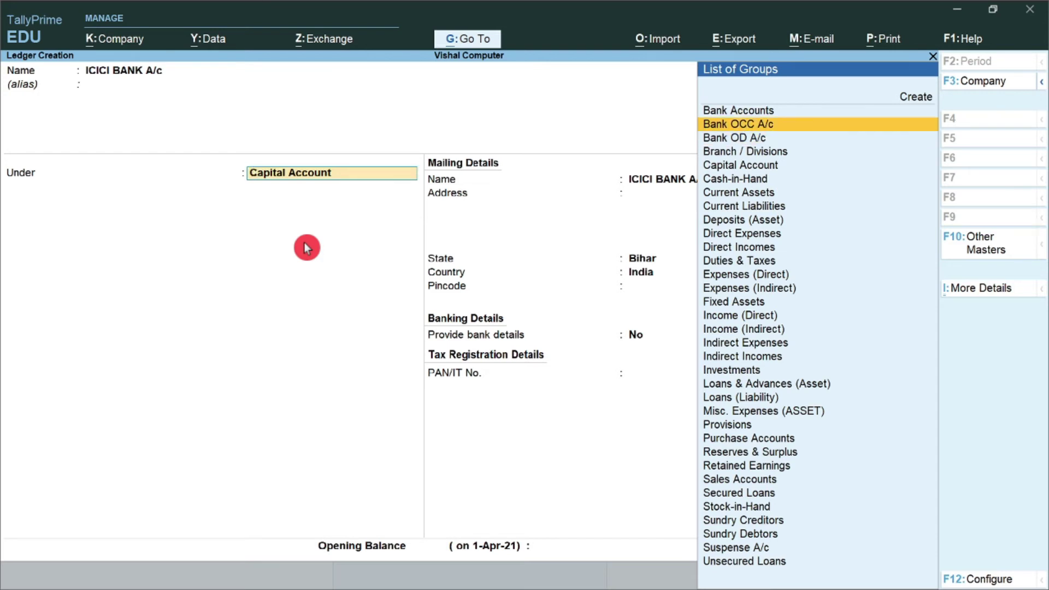
key(Up)
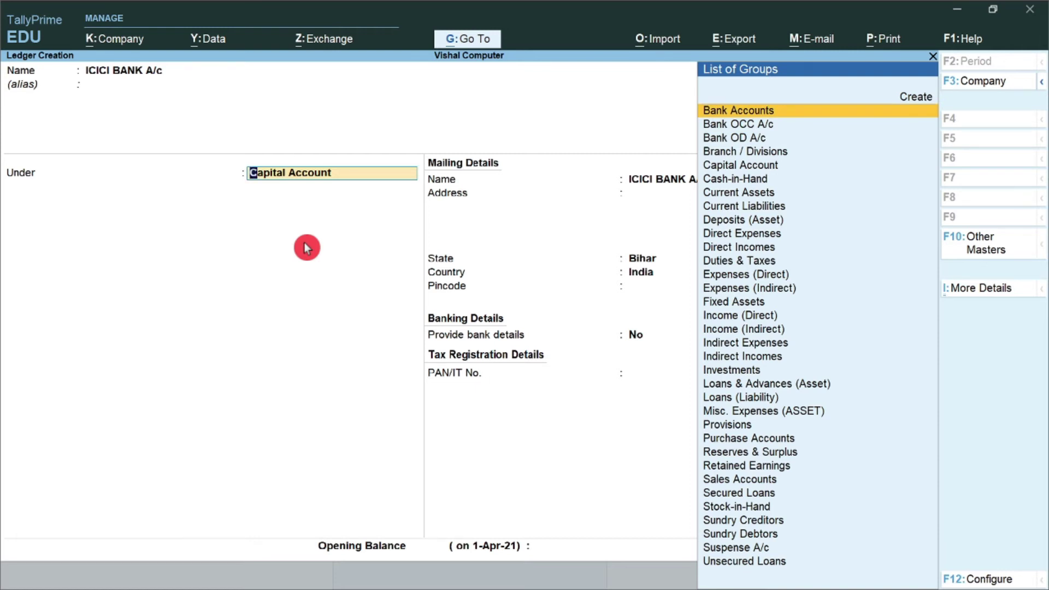
key(Return)
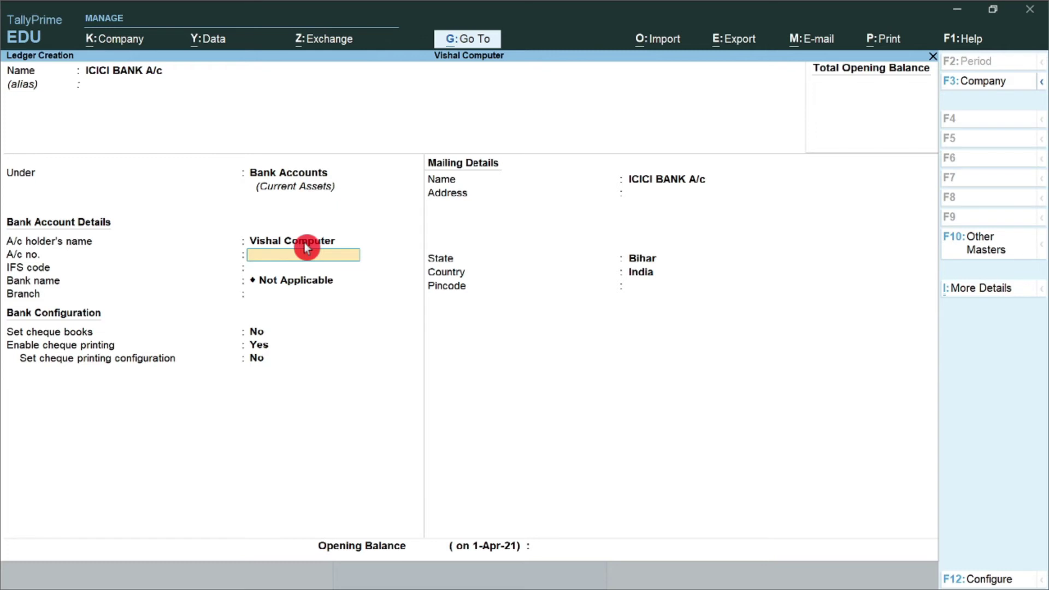
Enter the bank account number and IFS code ICIC0000625, then type the branch name
key(super+plus)
key(super+plus)
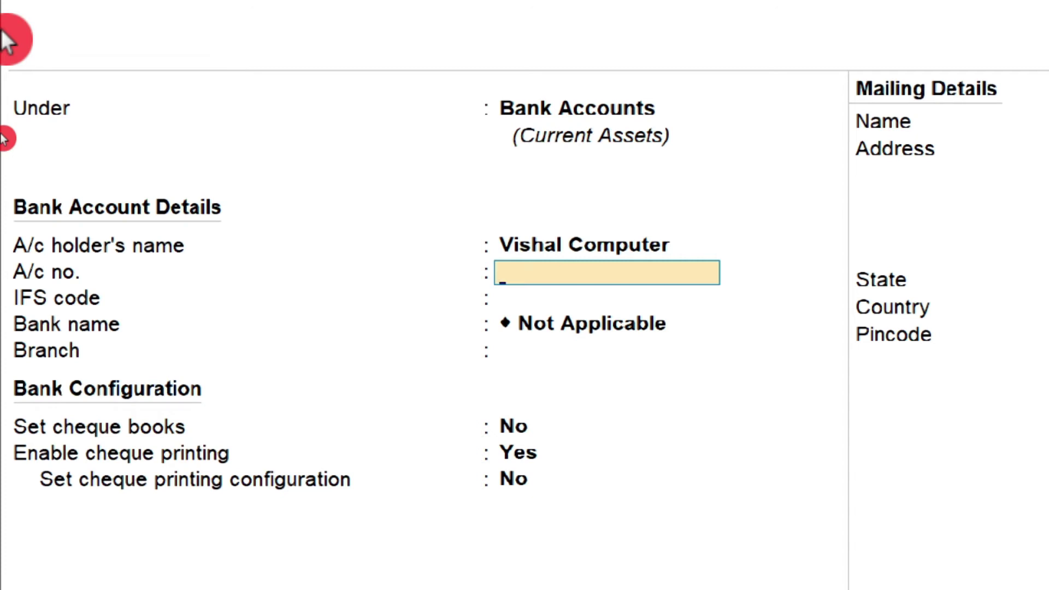
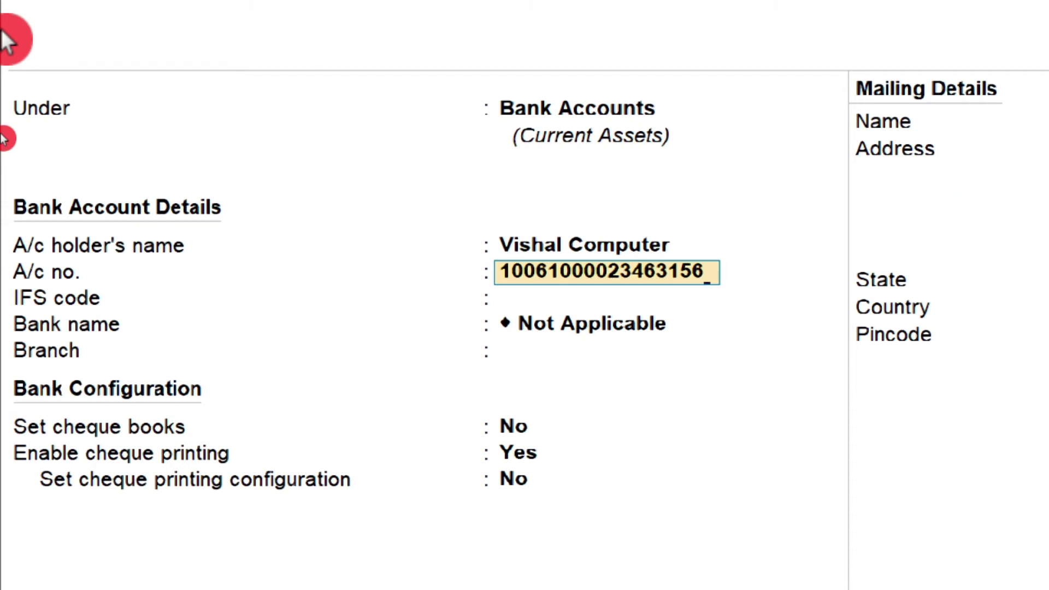
key(Return)
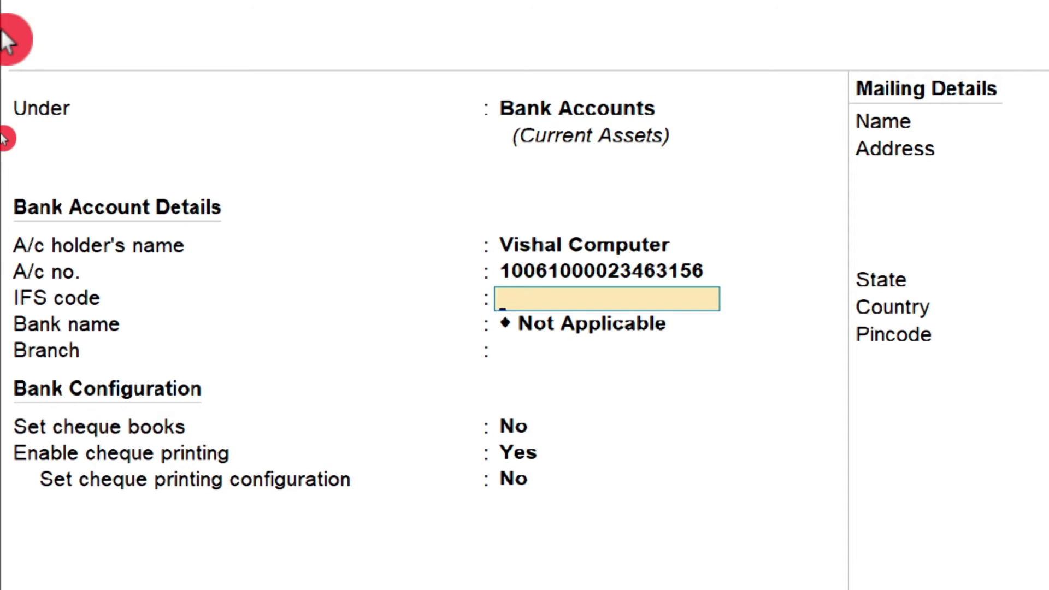
text(ICIC0000)
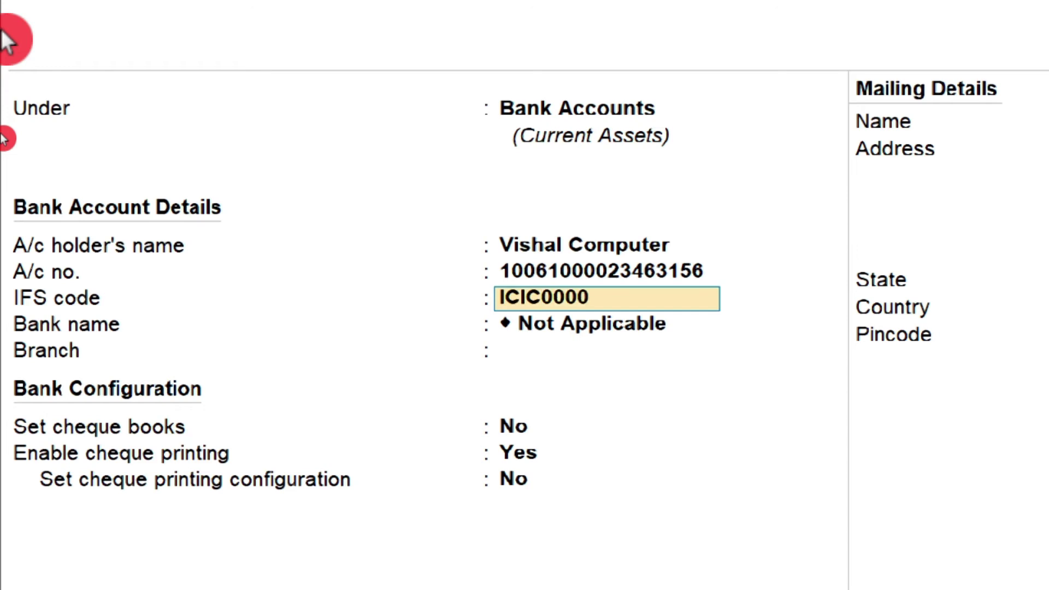
text(625)
key(Return)
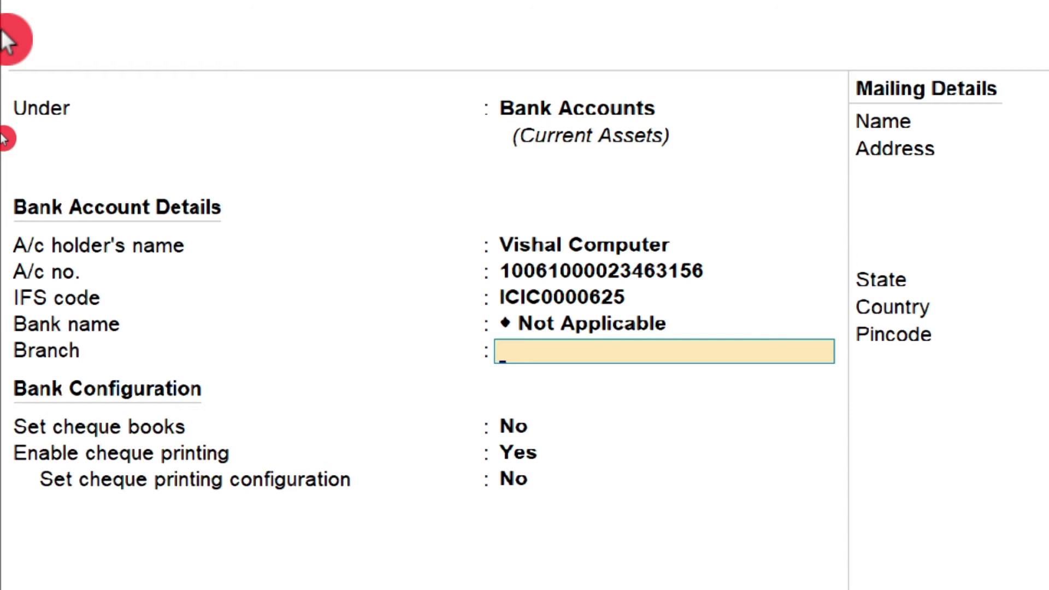
text(Patnas)
Set the branch to Patna, enable cheque books with no cheque range, and keep cheque printing at No
key(BackSpace)
key(Return)
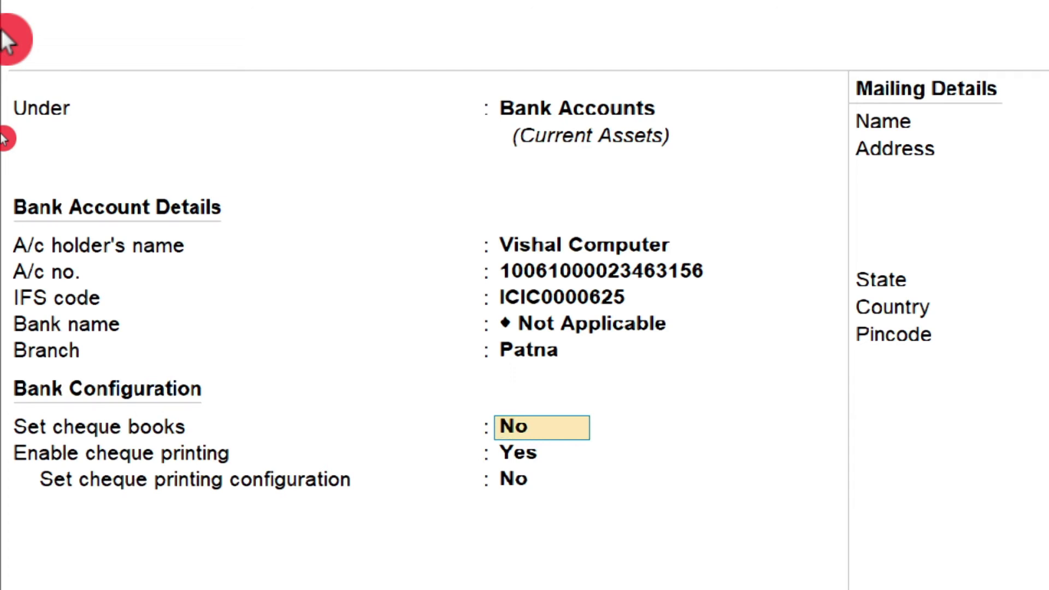
text(y)
key(Return)
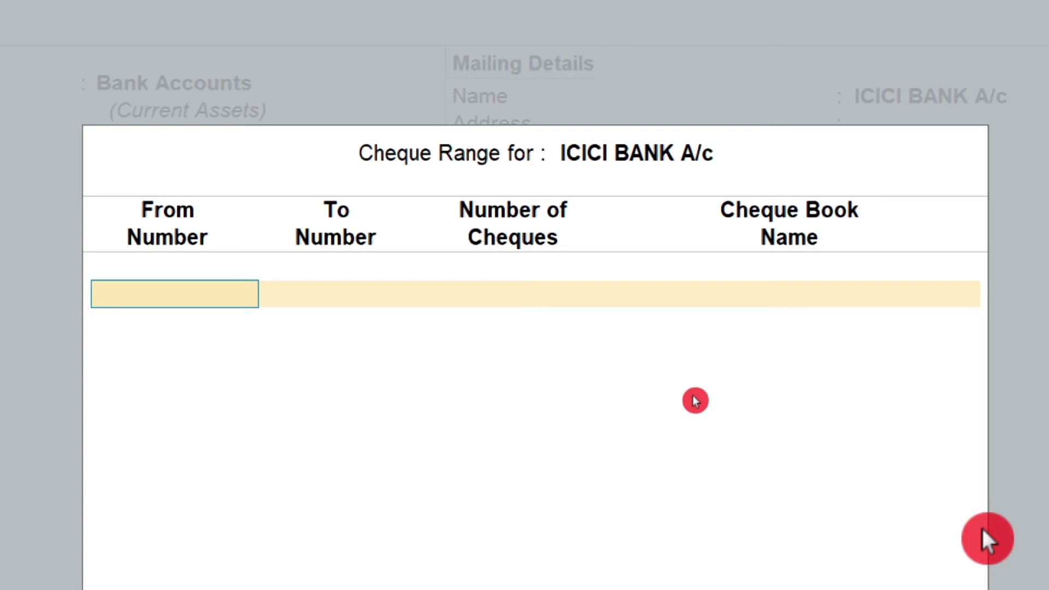
key(Return)
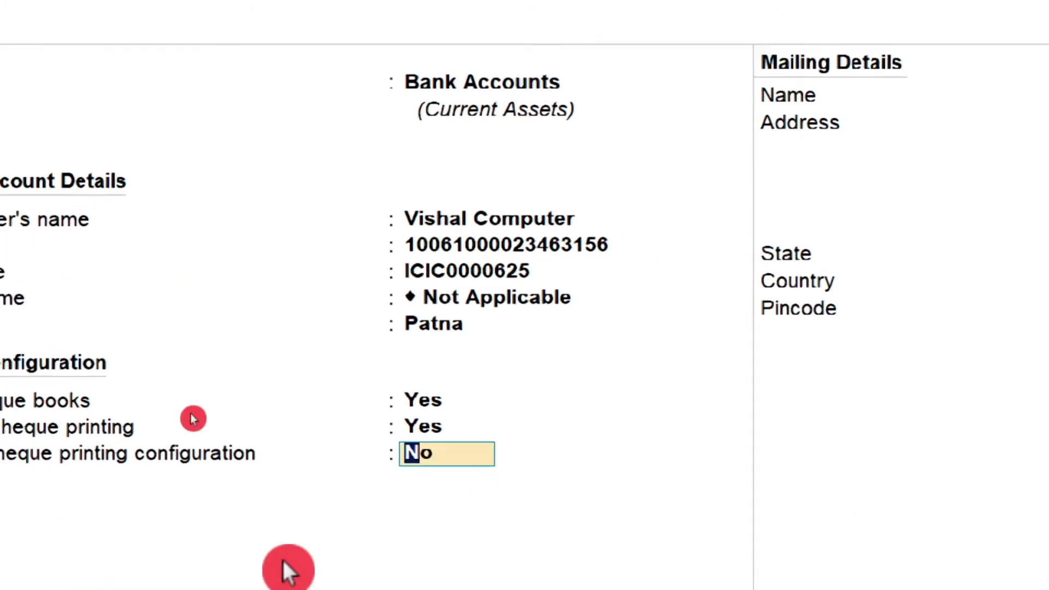
key(Return)
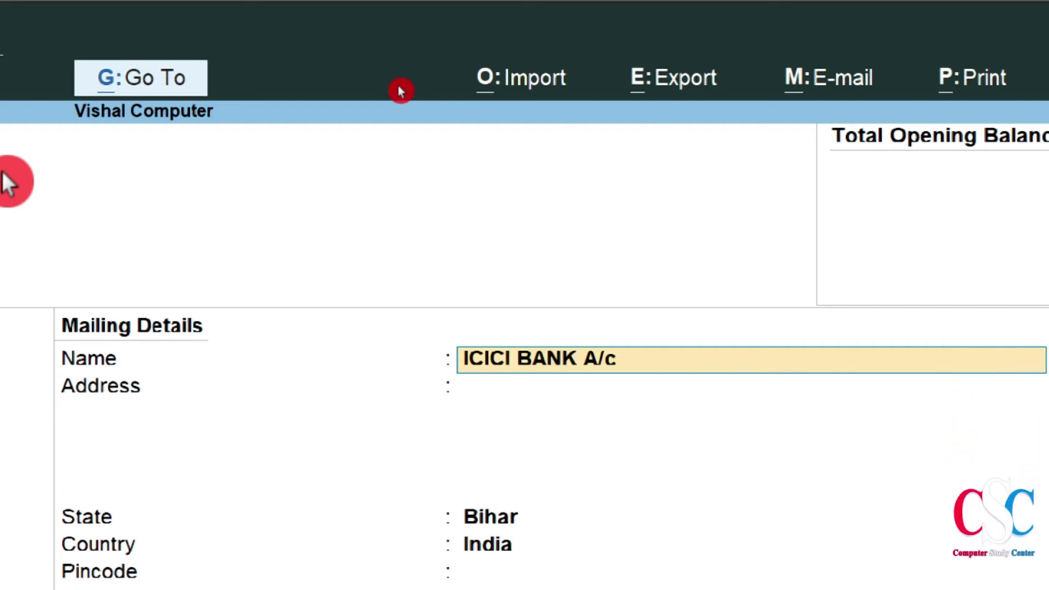
Change the mailing name to ICICI BANK and enter Patna as the address
key(Delete)
key(Delete)
key(Delete)
key(Delete)
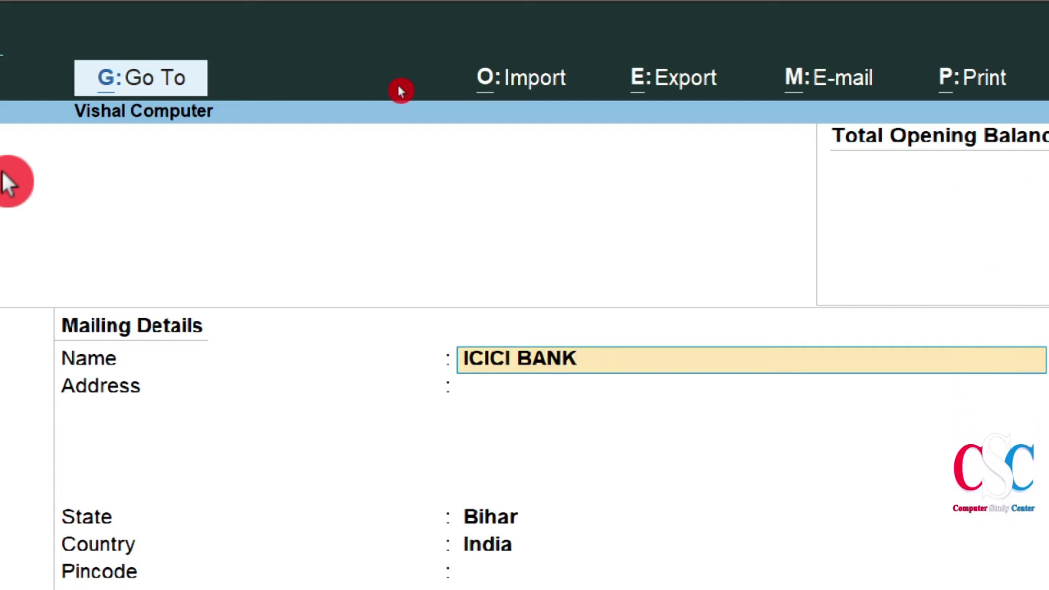
text(\)
key(Return)
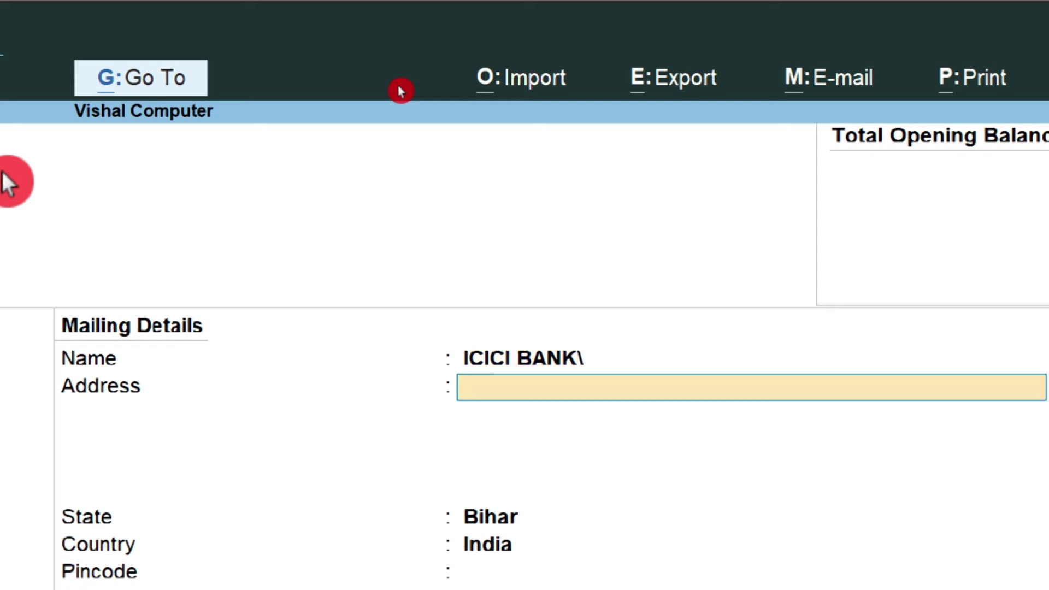
key(BackSpace)
key(BackSpace)
key(Return)
text(Patna)
key(Return)
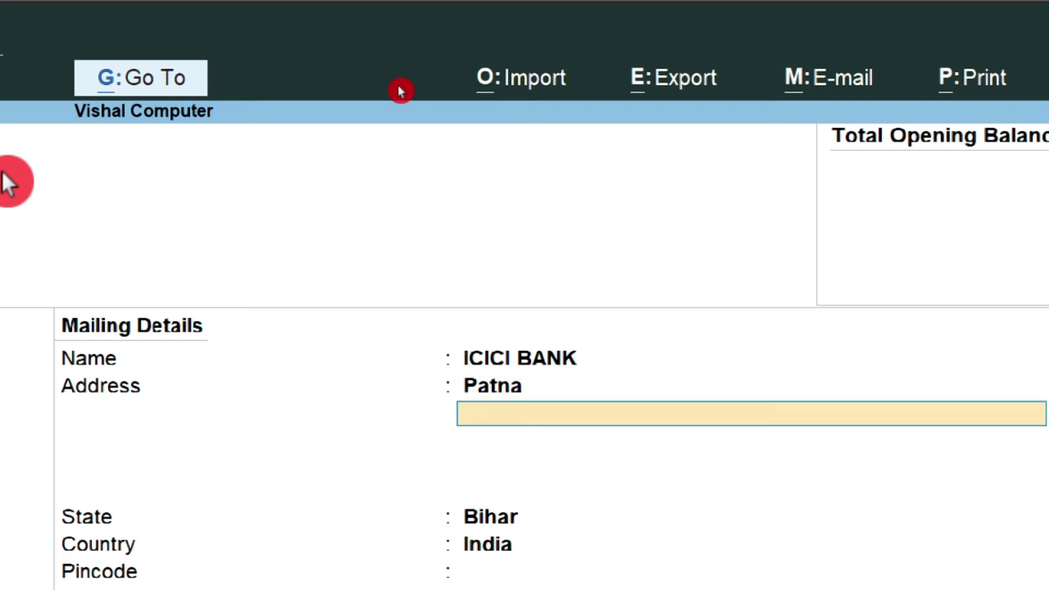
key(Return)
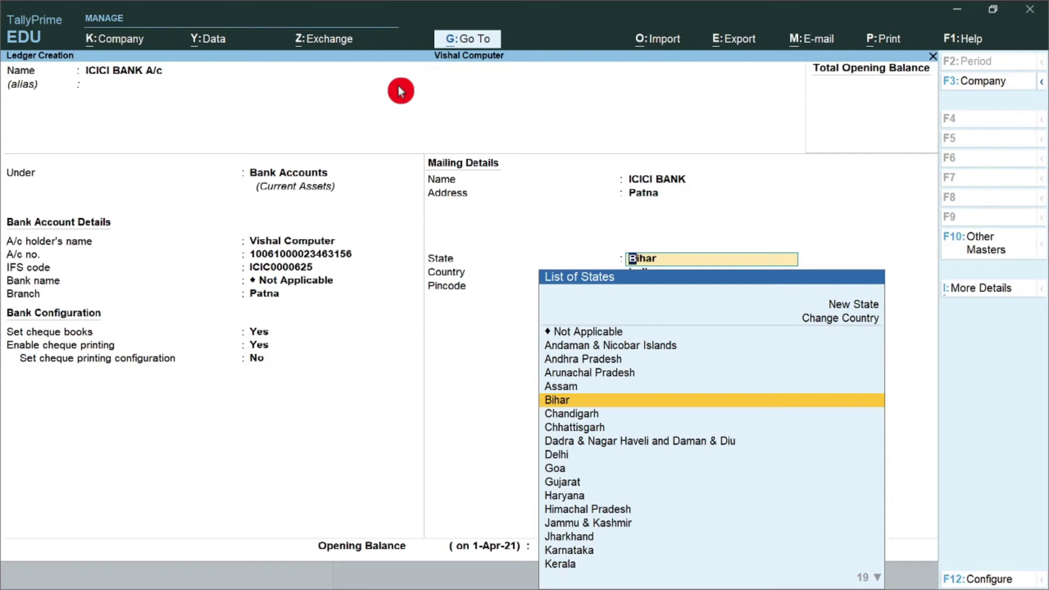
Keep Bihar as the state, enter the pincode, and save the ledger without an opening balance
key(Return)
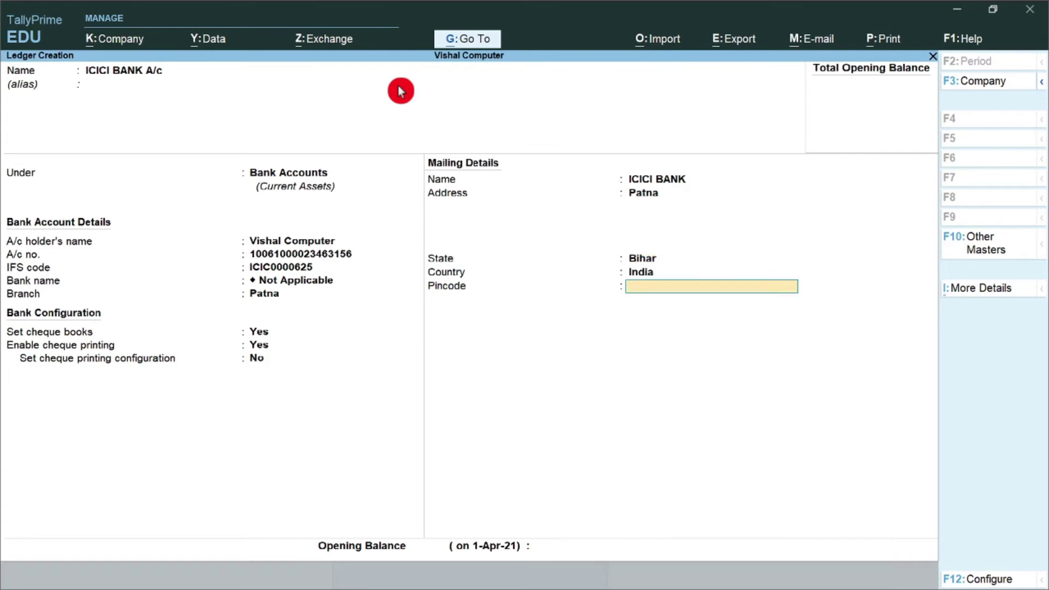
text(800001)
key(Return)
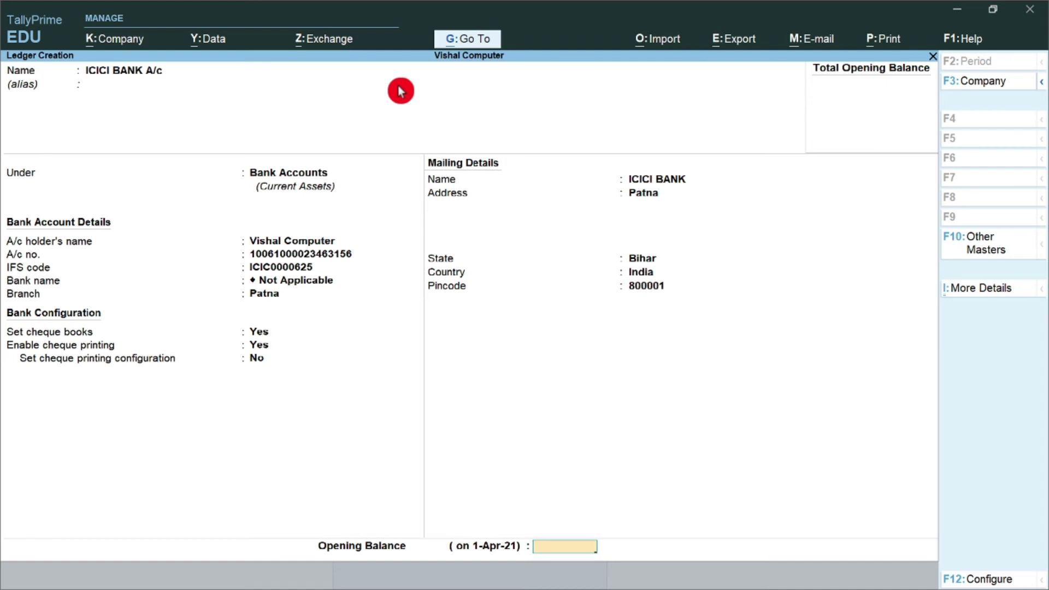
key(Return)
key(y)
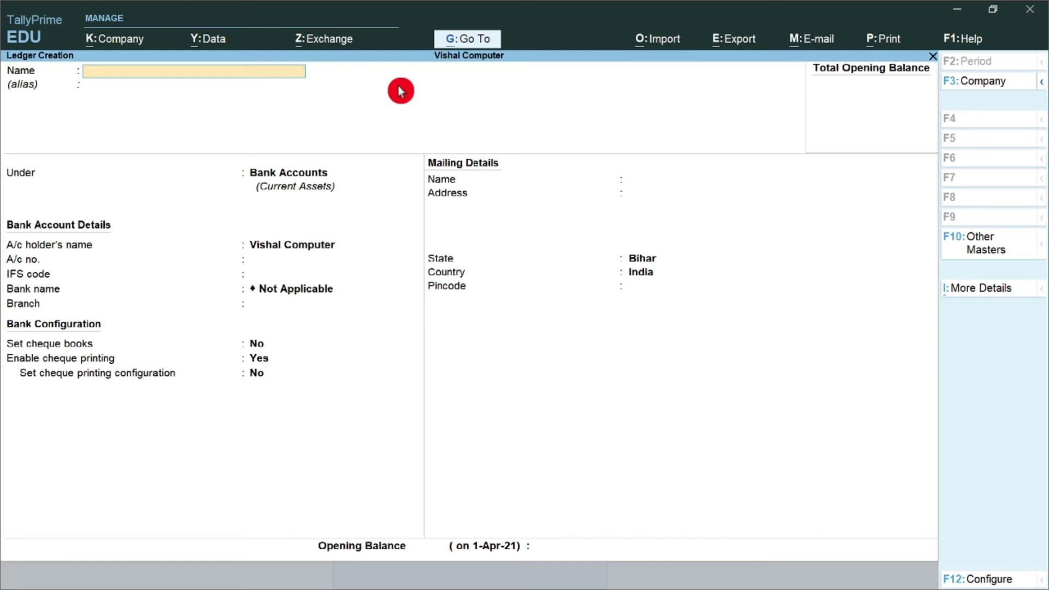
key(Escape)
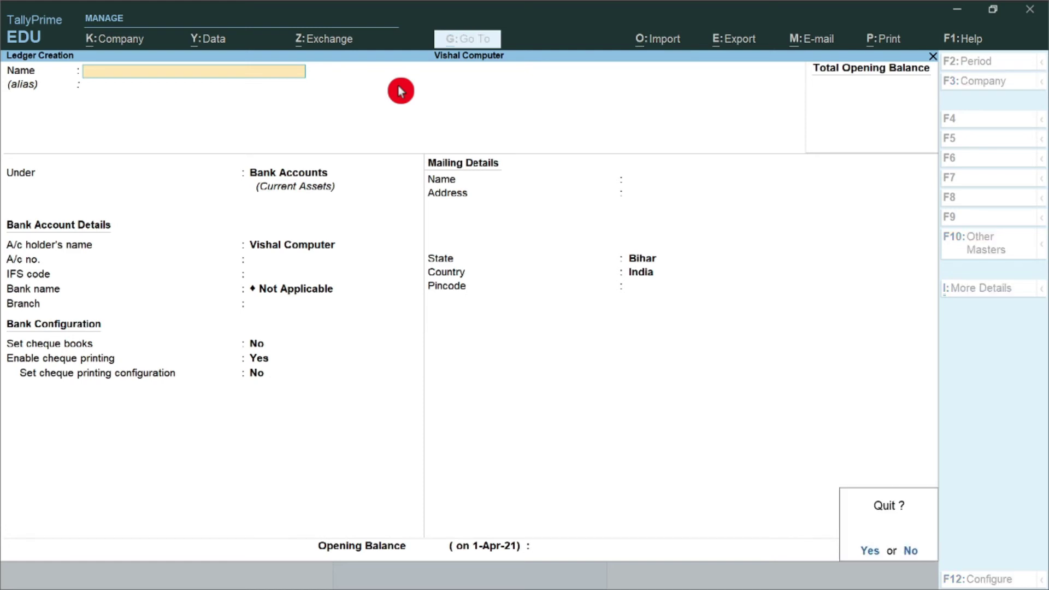
Leave ledger creation and start a new accounting voucher, showing blank Payment No. 2
key(y)
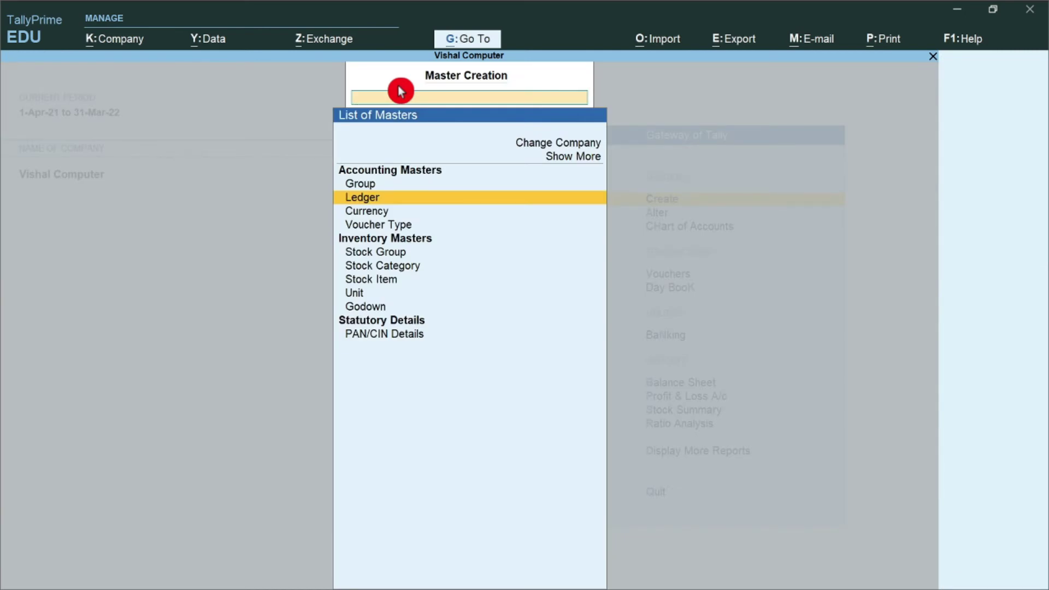
key(Escape)
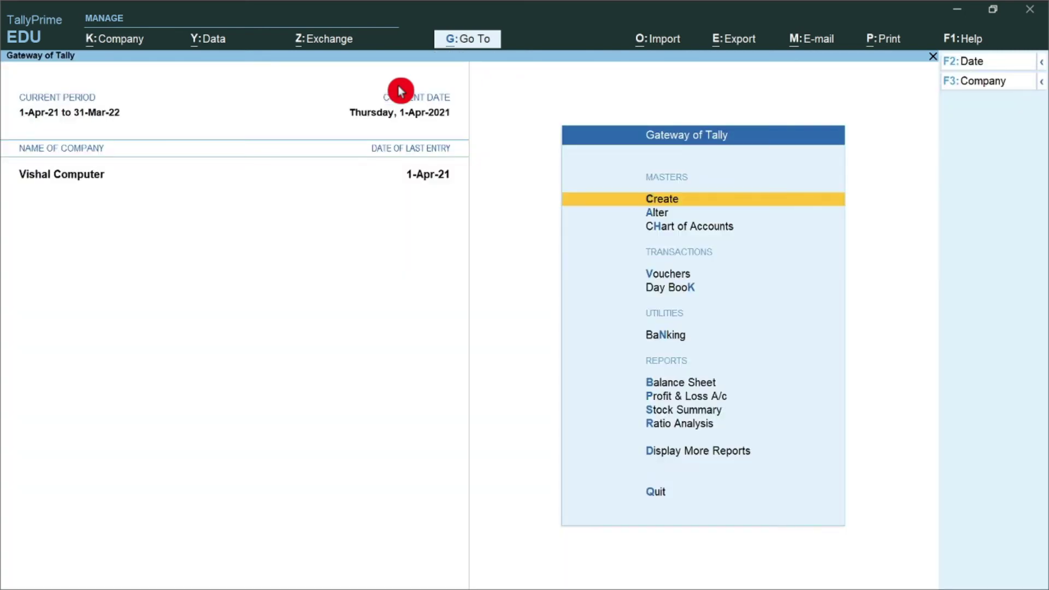
key(v)
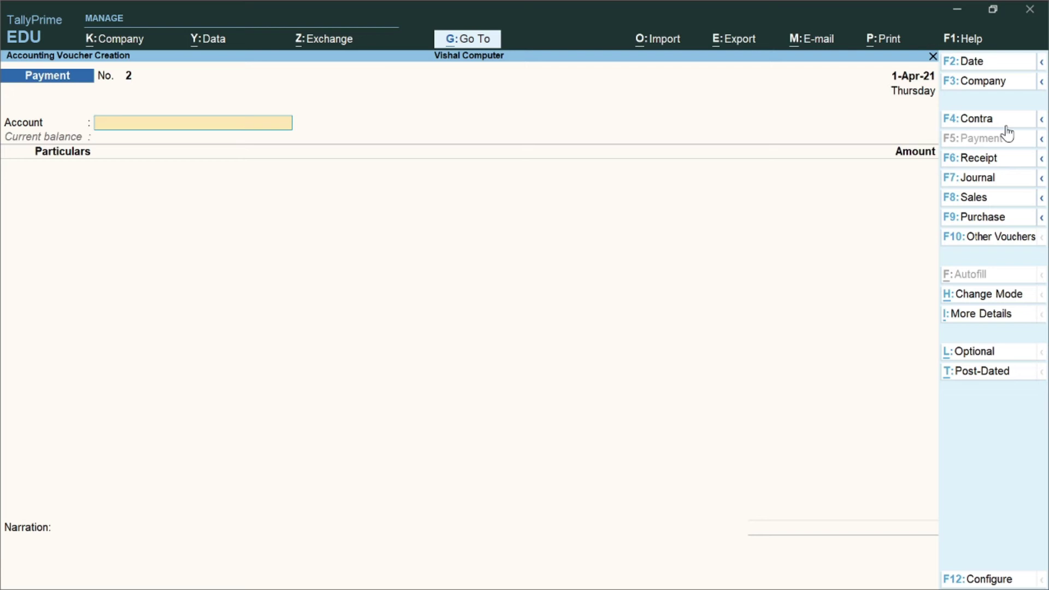
Switch to a Contra voucher with F4 and change its mode to Double Entry
key(F4)
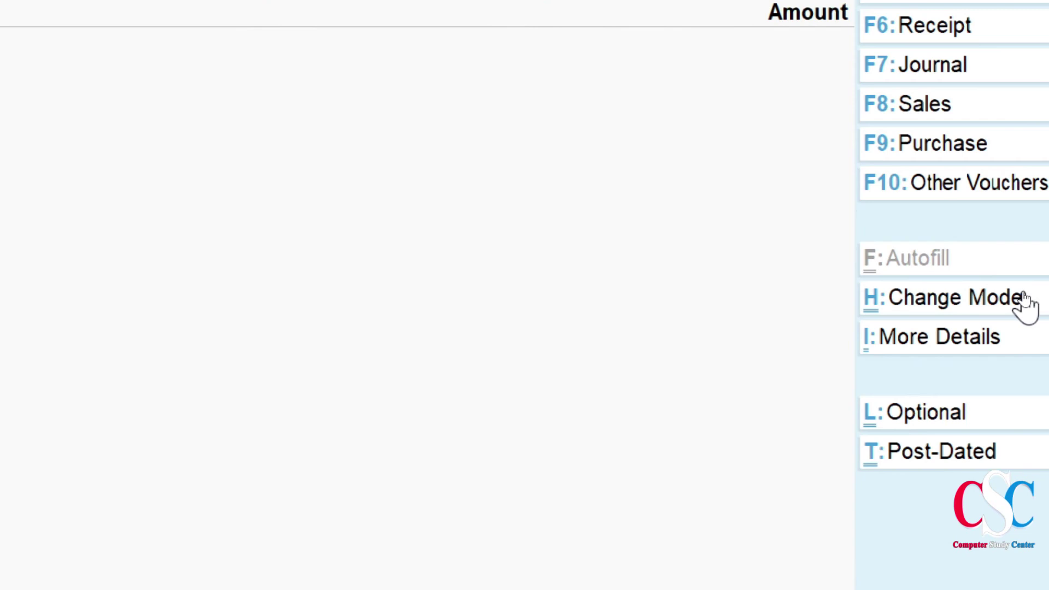
click(1024, 299)
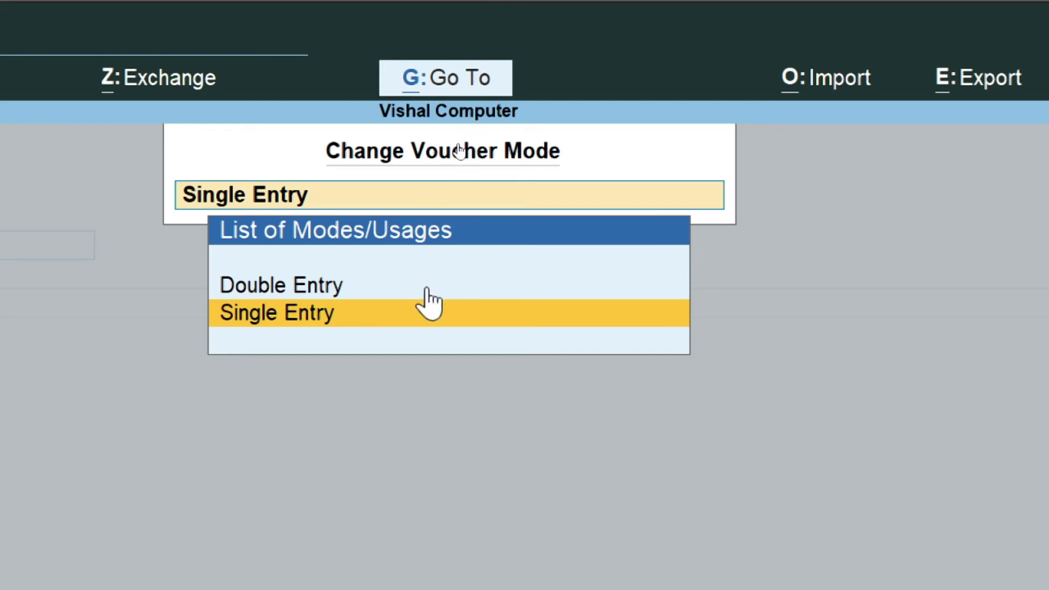
key(Return)
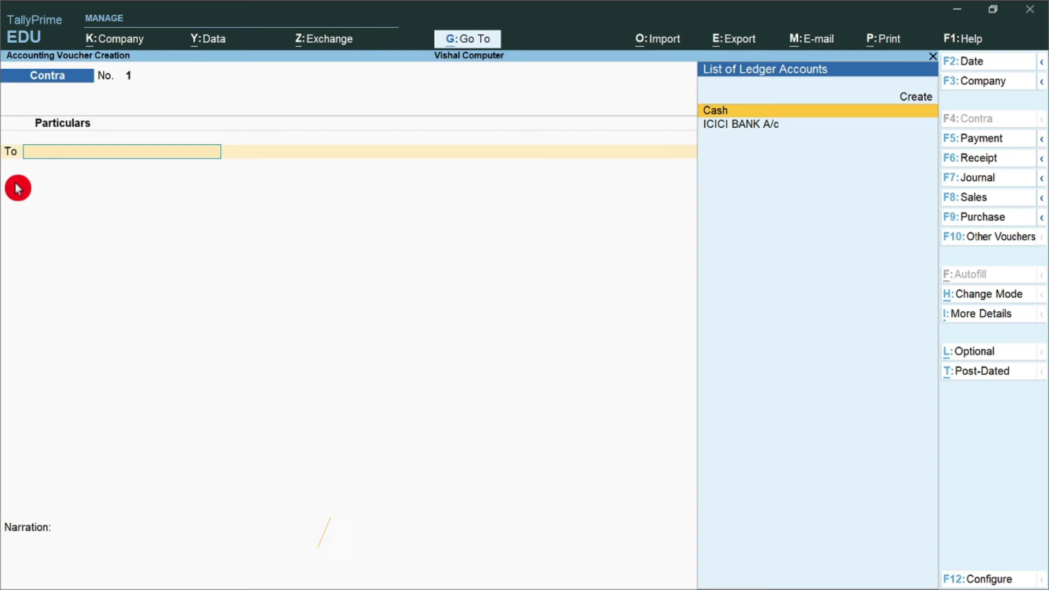
Credit Cash 6,000 and debit ICICI BANK A/c 6,000, opening the bank allocation denominations
key(Return)
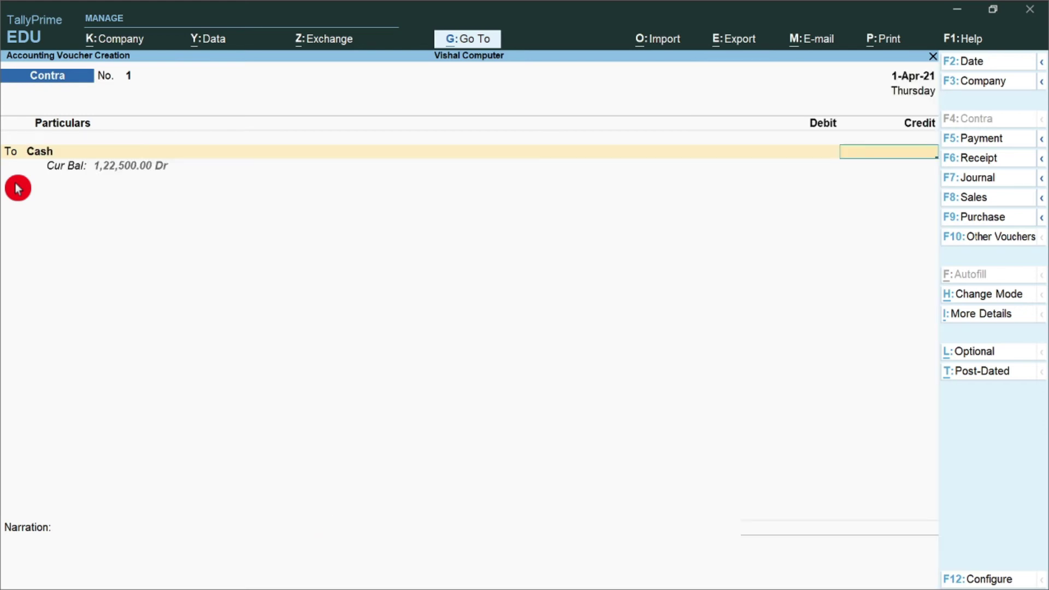
text(6000)
key(Return)
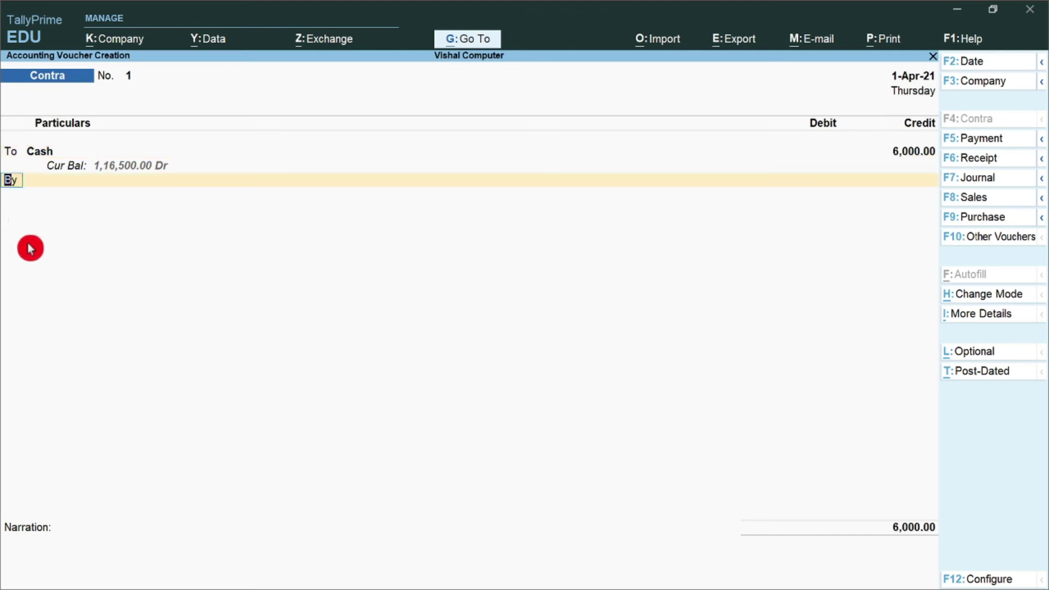
key(Return)
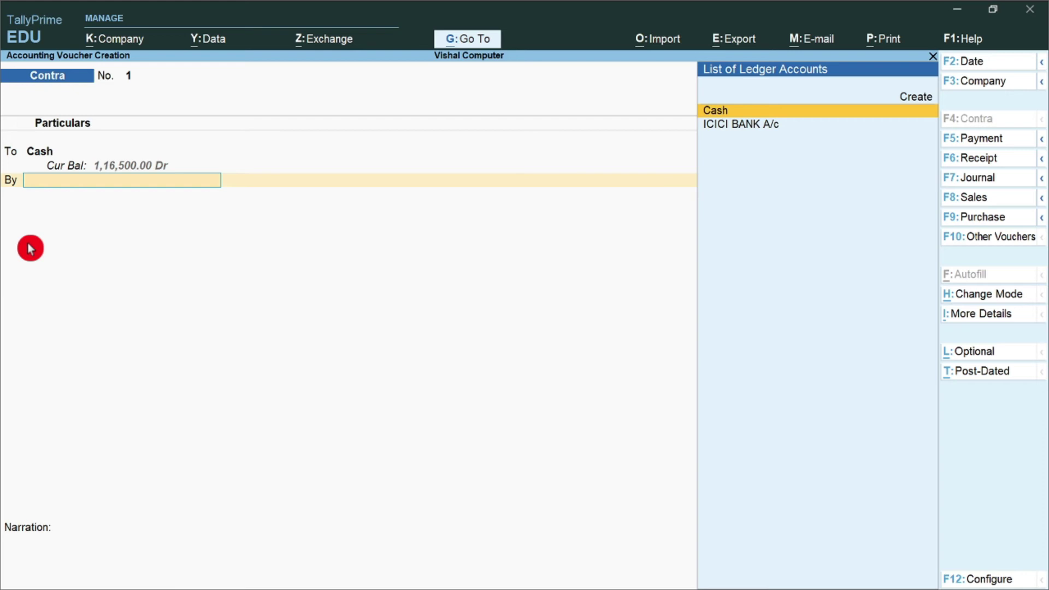
key(Down)
key(Return)
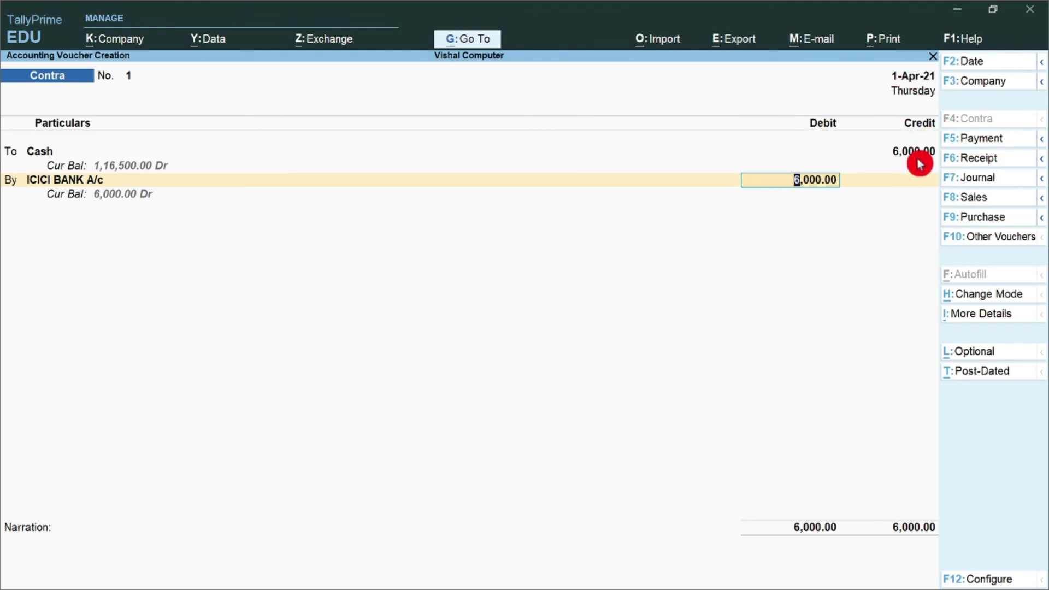
key(Return)
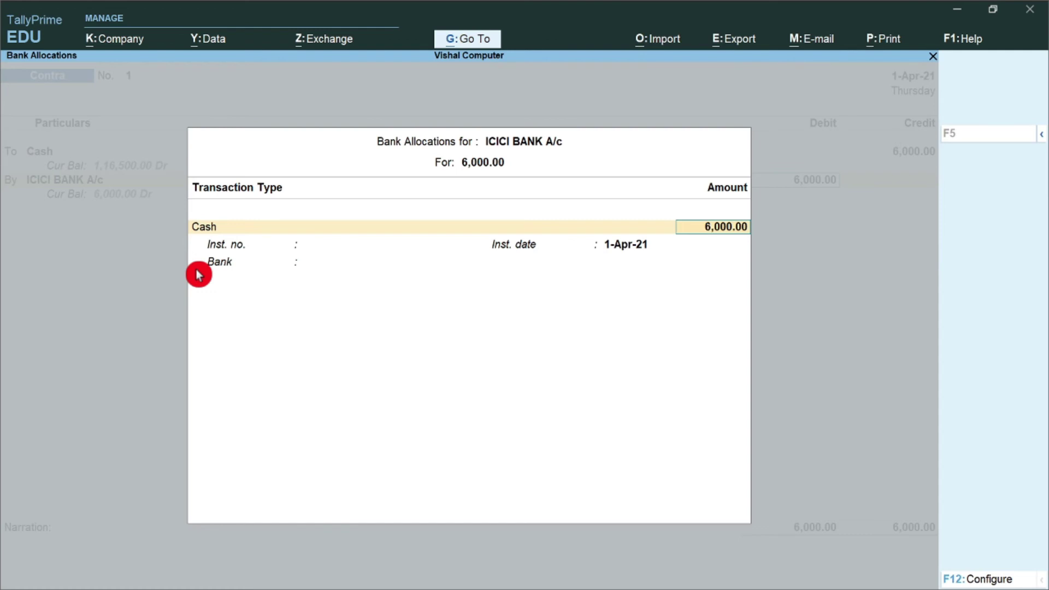
key(Return)
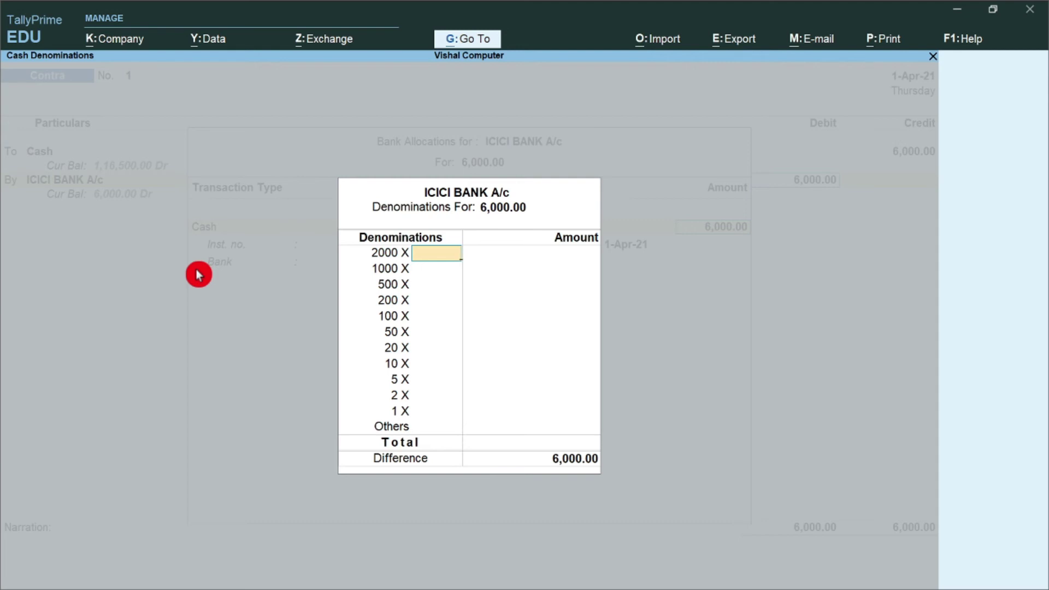
Record the cash denominations: four 1000 notes and four 500 notes totalling 6,000
key(Return)
text(4)
key(Return)
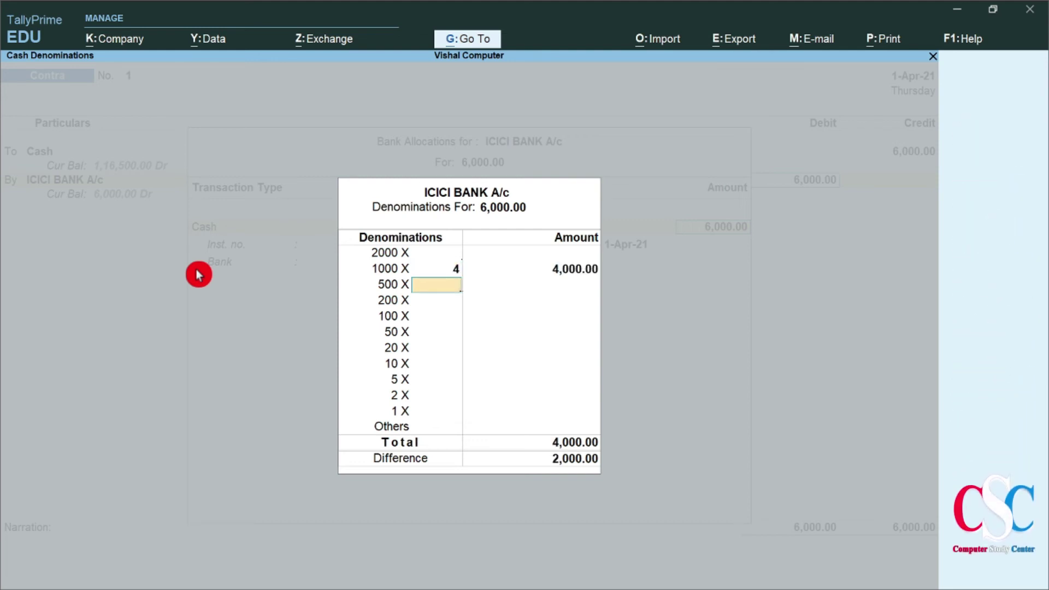
text(4)
key(Return)
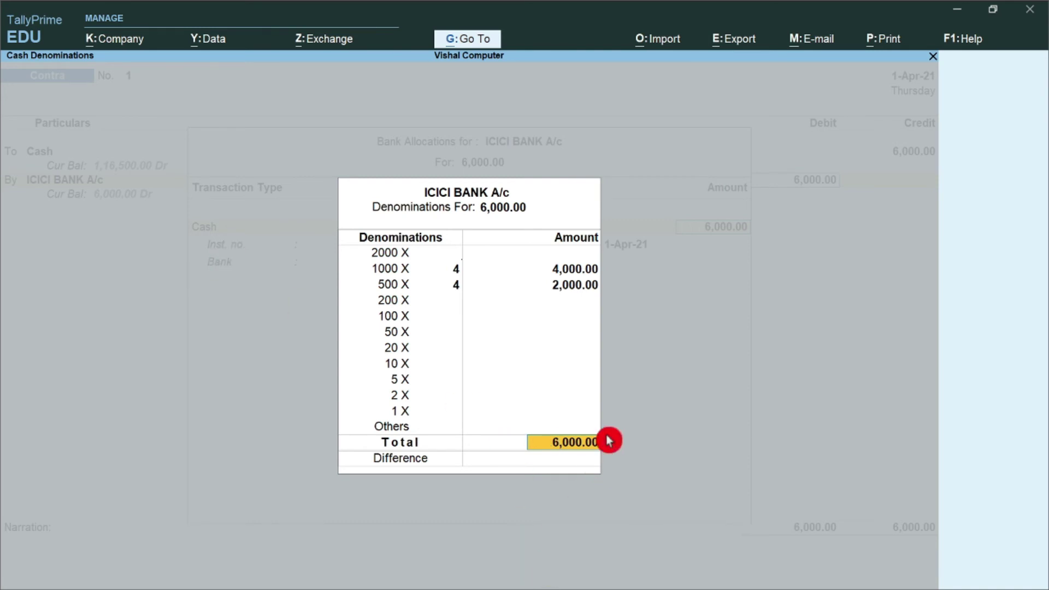
key(Return)
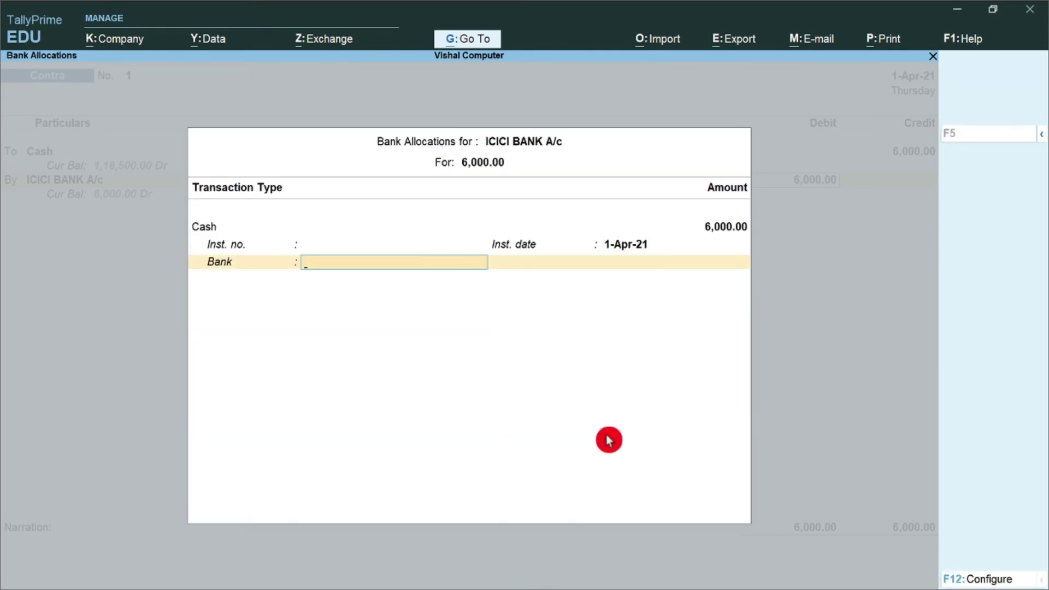
Specify the bank name ICICI BANK to complete the bank allocation
key(BackSpace)
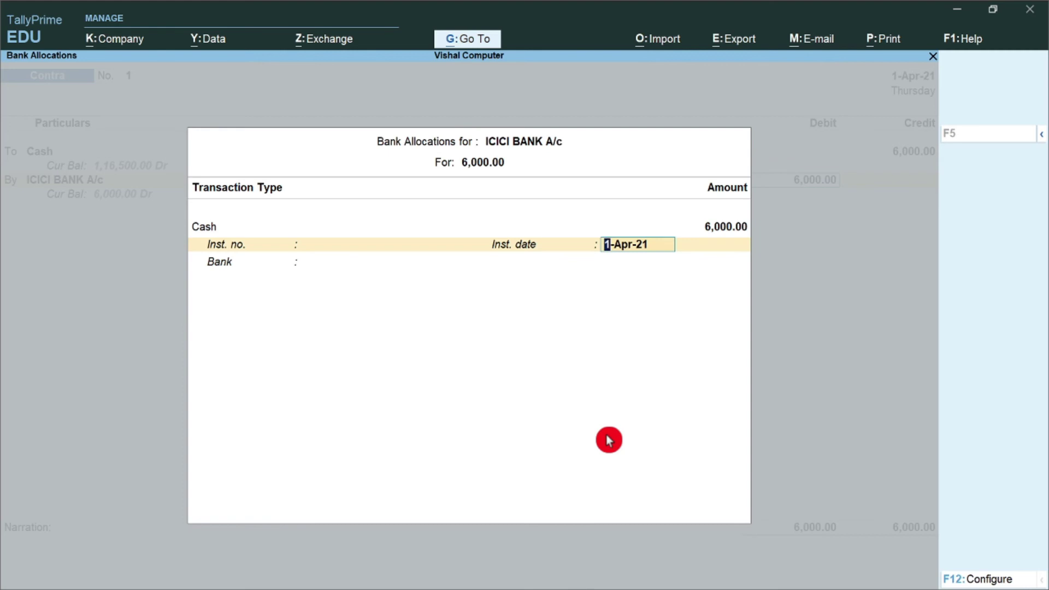
key(Return)
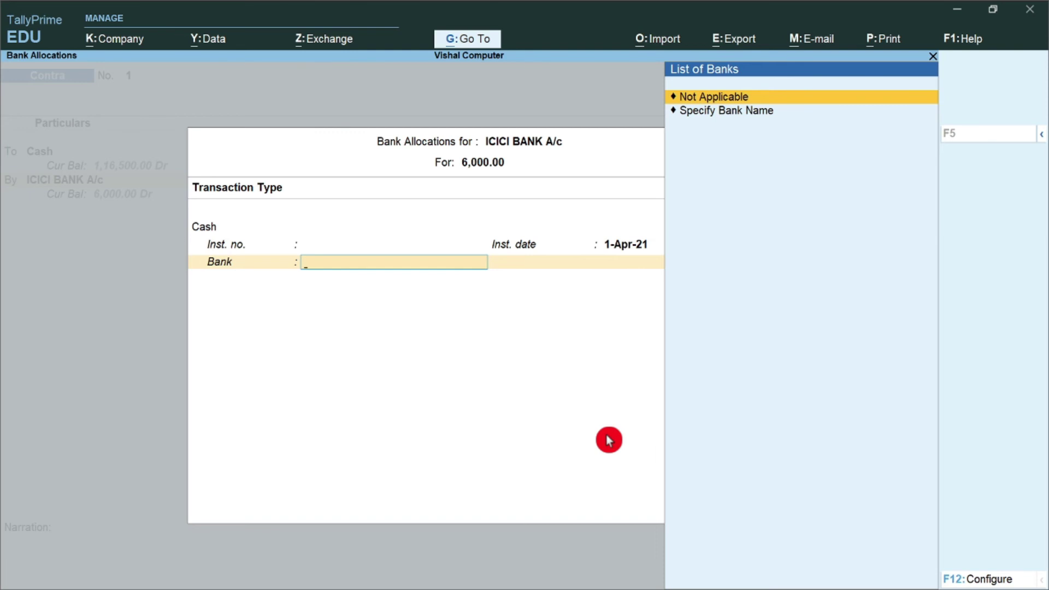
key(Down)
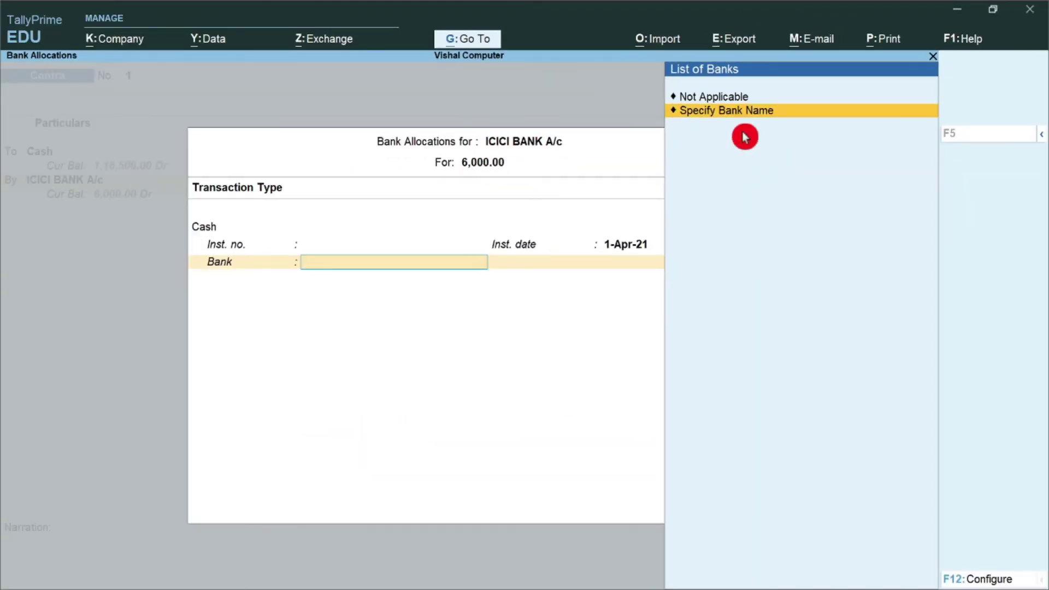
key(Return)
text(In)
key(BackSpace)
text(N)
key(BackSpace)
text(CICI BANK)
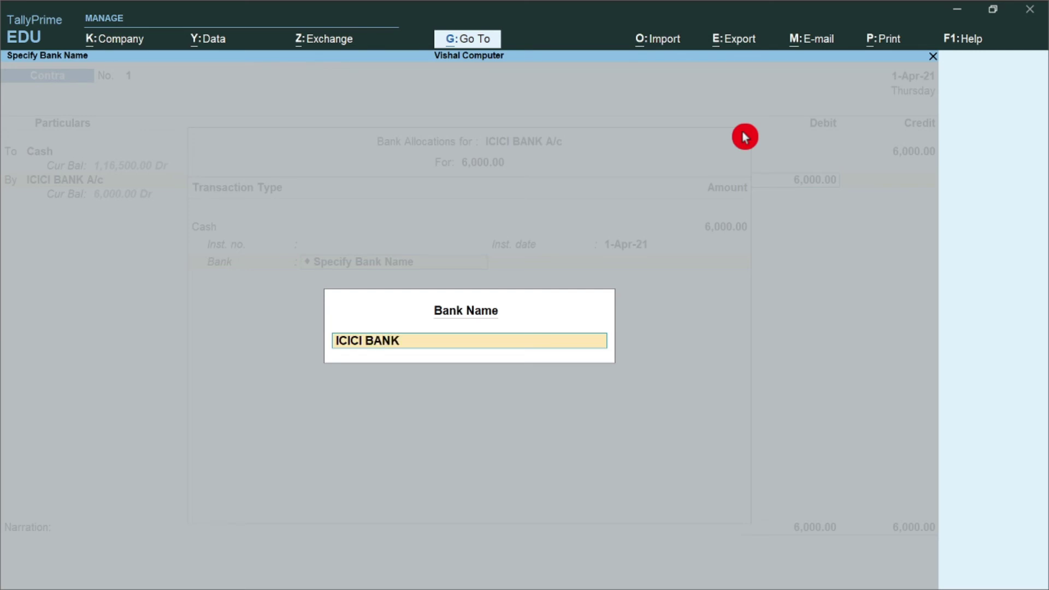
key(Return)
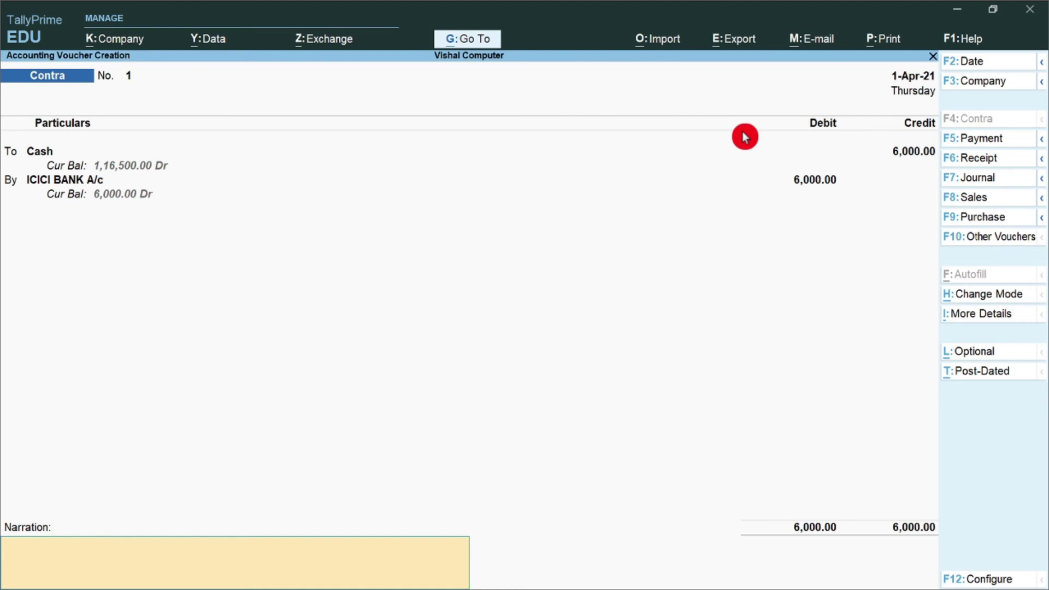
Add the narration 'Deposit cash in Bank' and accept the 6,000 contra voucher
text(-)
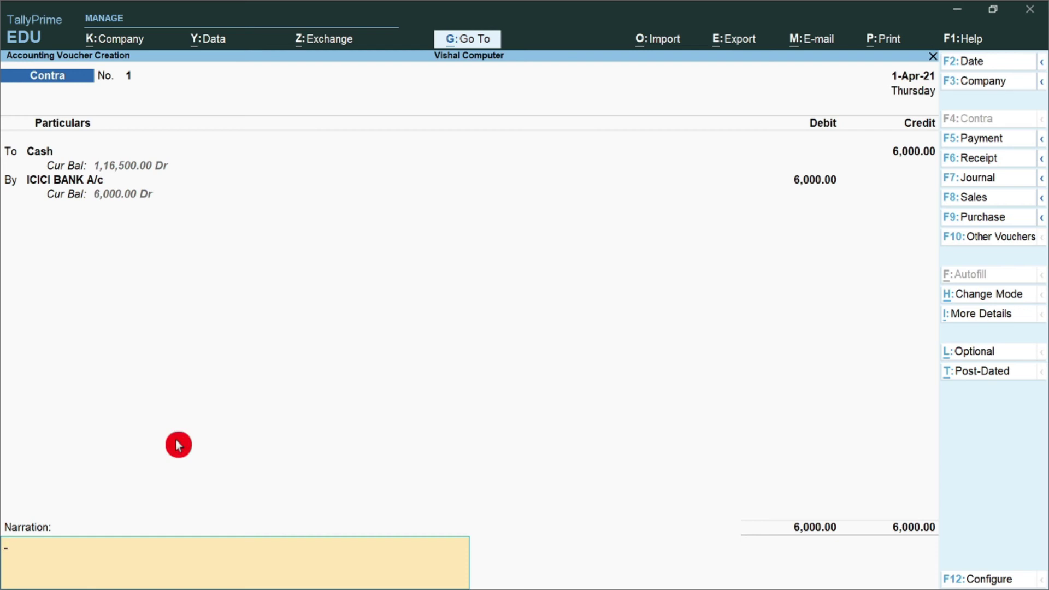
text(Deposit cash in Bank)
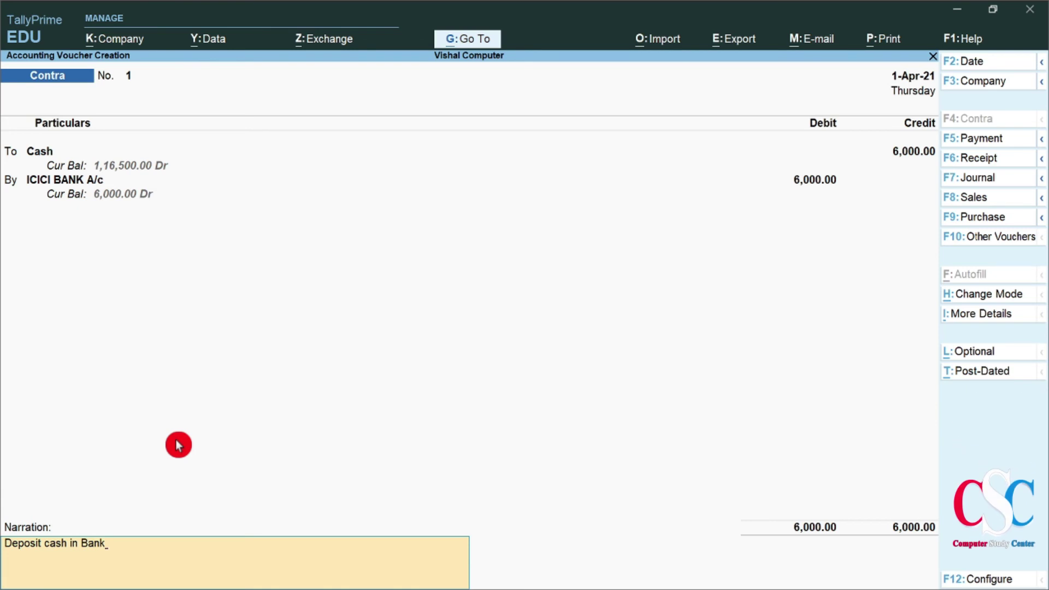
text(\)
key(Return)
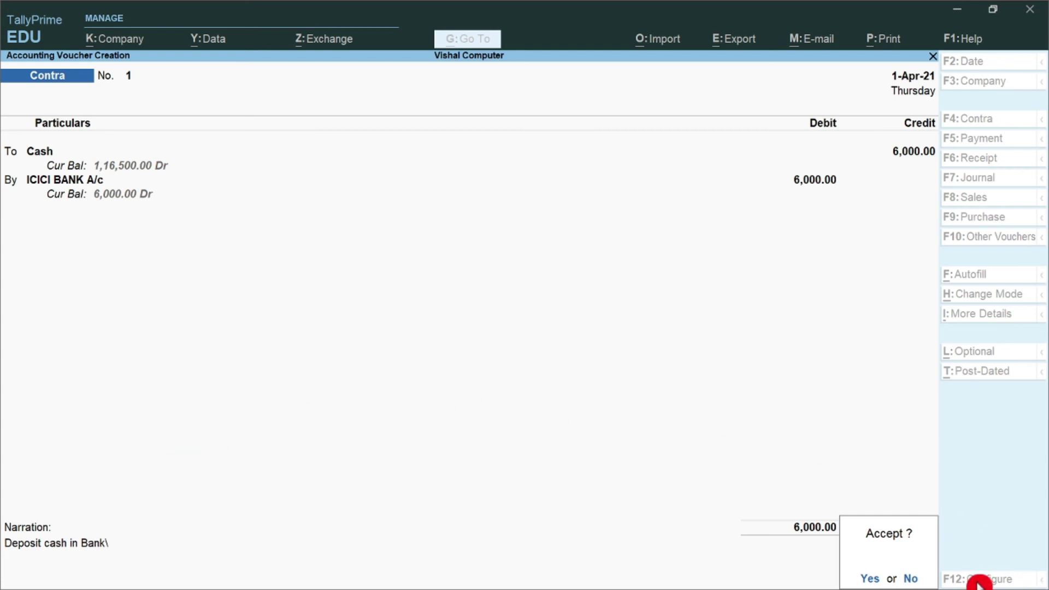
key(Return)
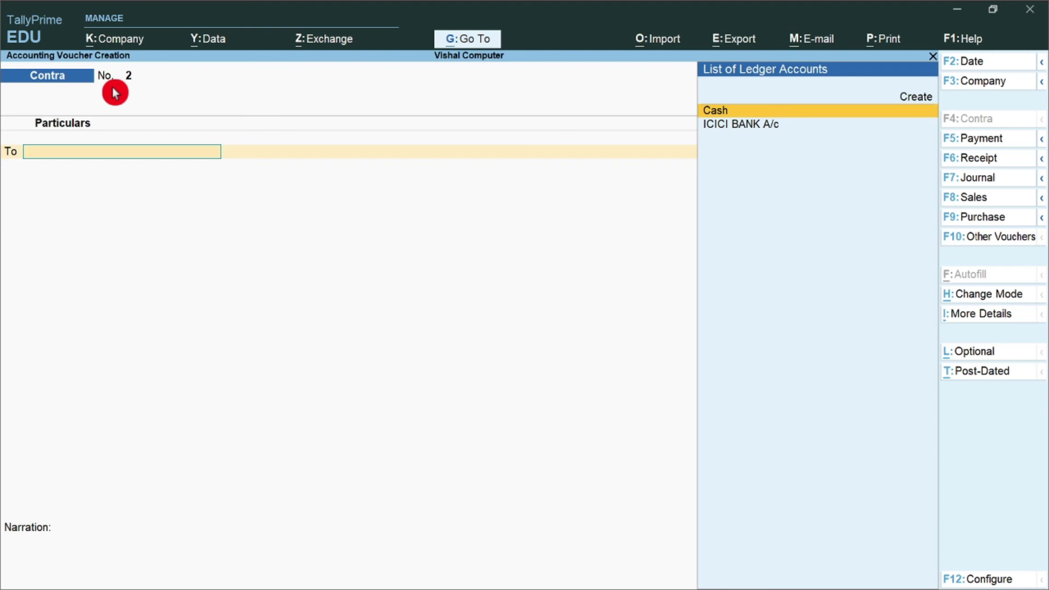
Select ICICI BANK A/c on Contra No. 2 and enter a 5,000 credit
key(Down)
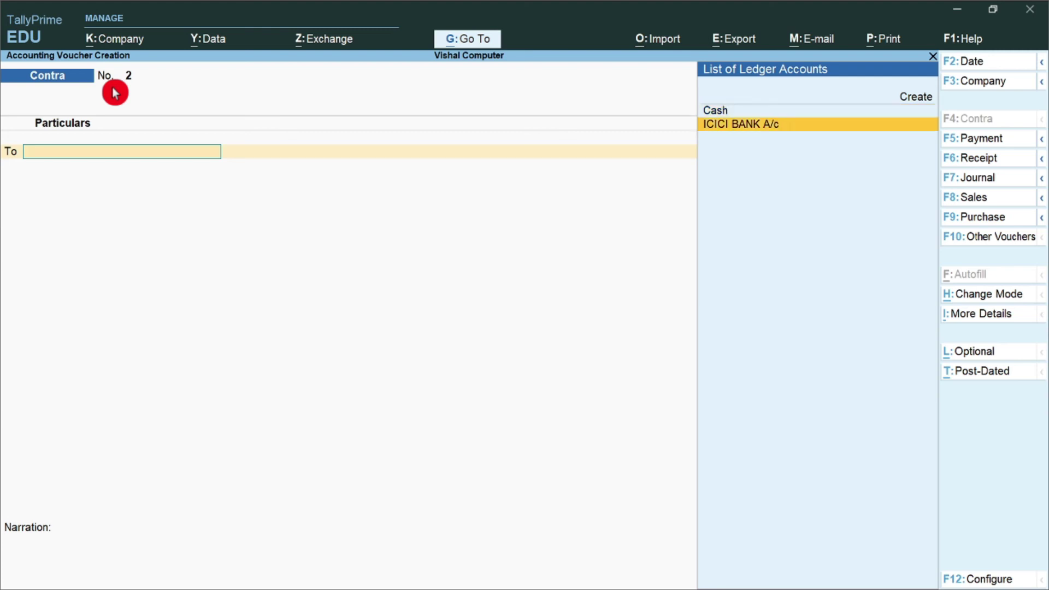
key(Return)
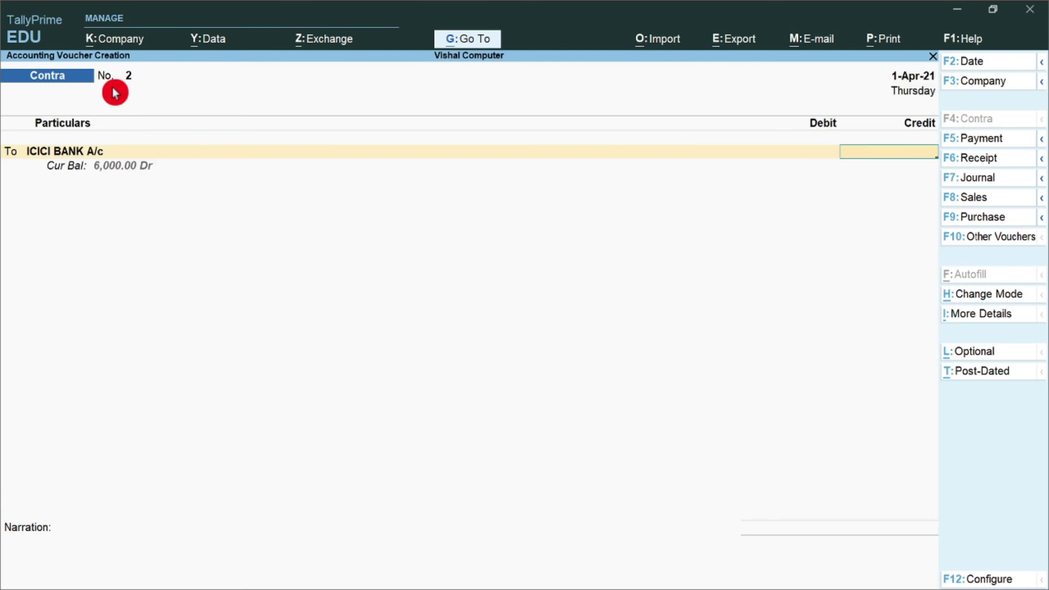
text(5000)
key(Return)
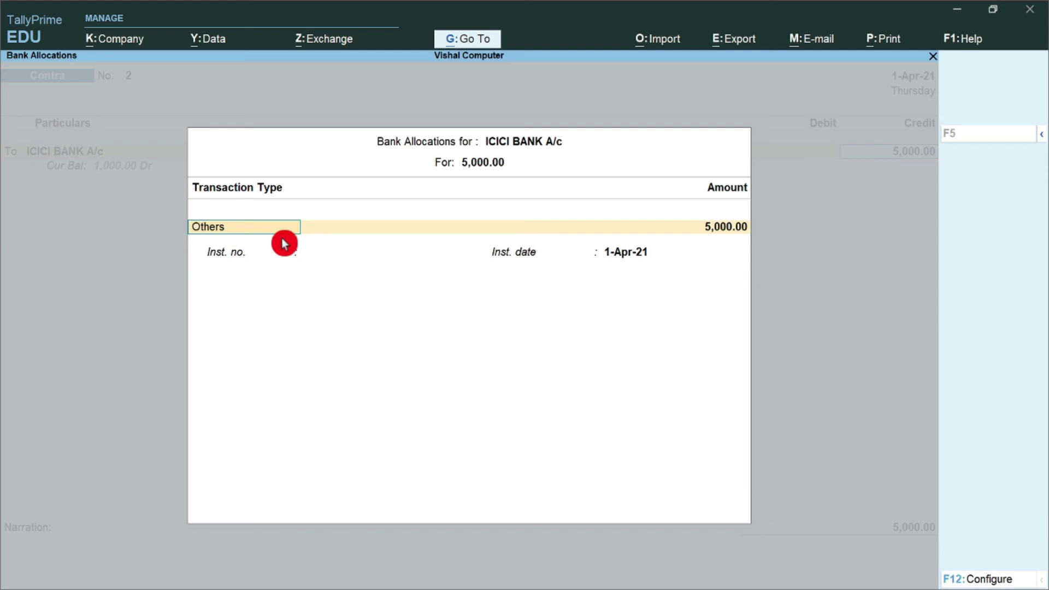
Set the ICICI bank allocation's transaction type to Others
text(c)
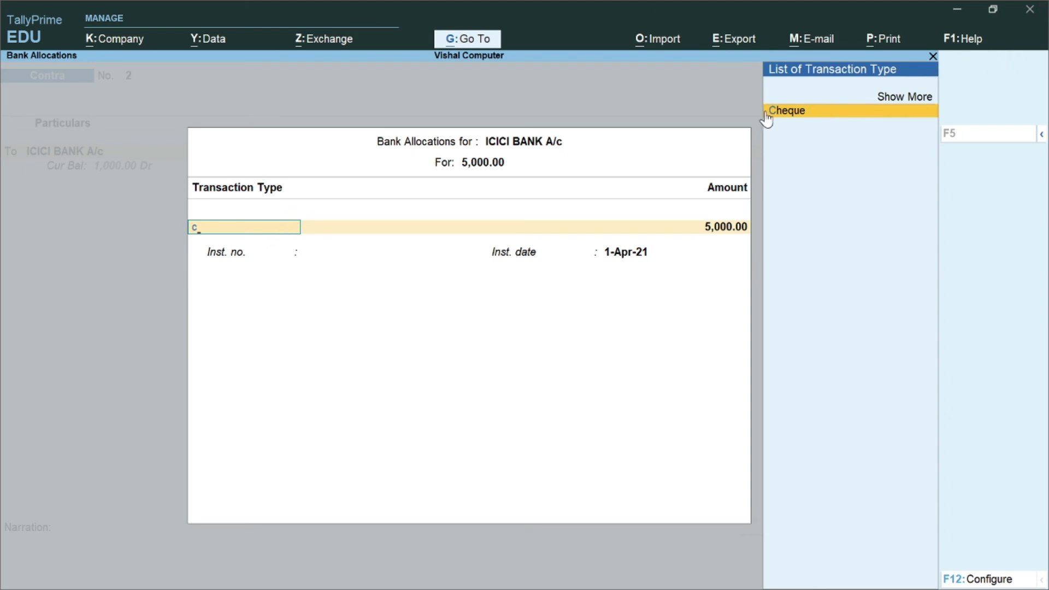
click(902, 98)
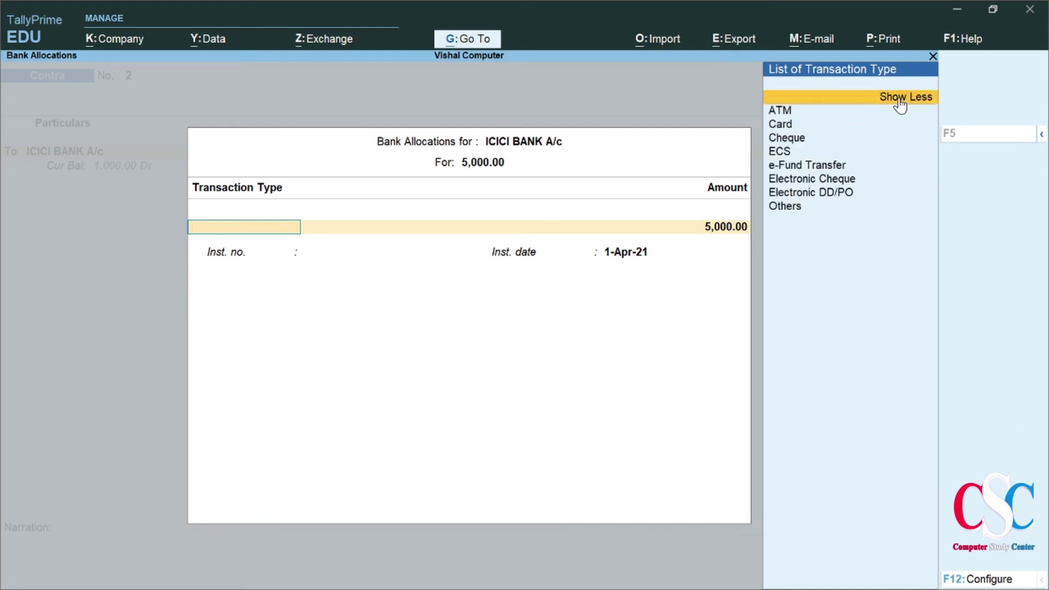
click(829, 117)
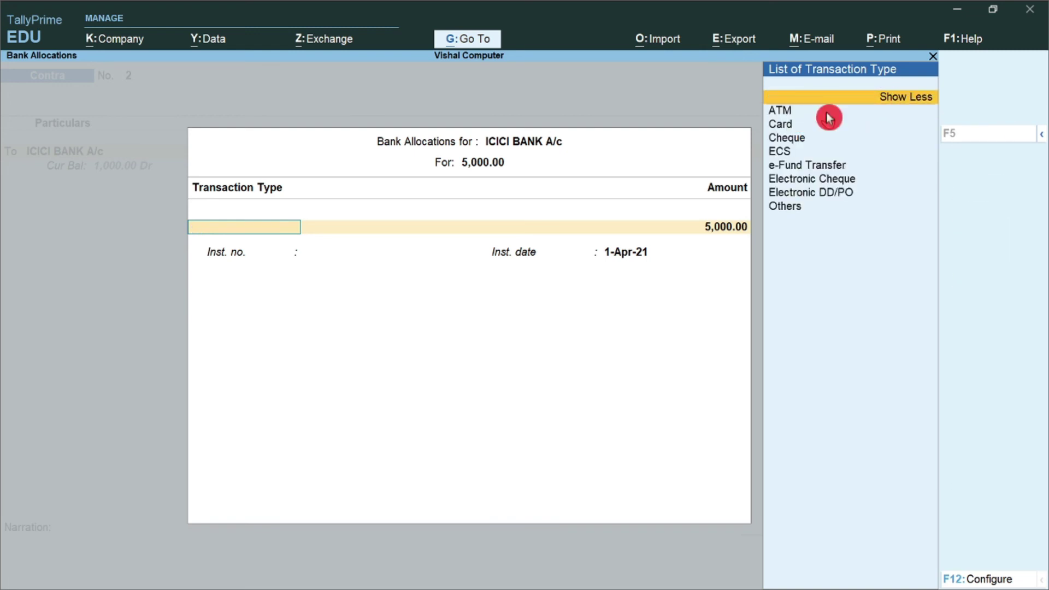
click(821, 123)
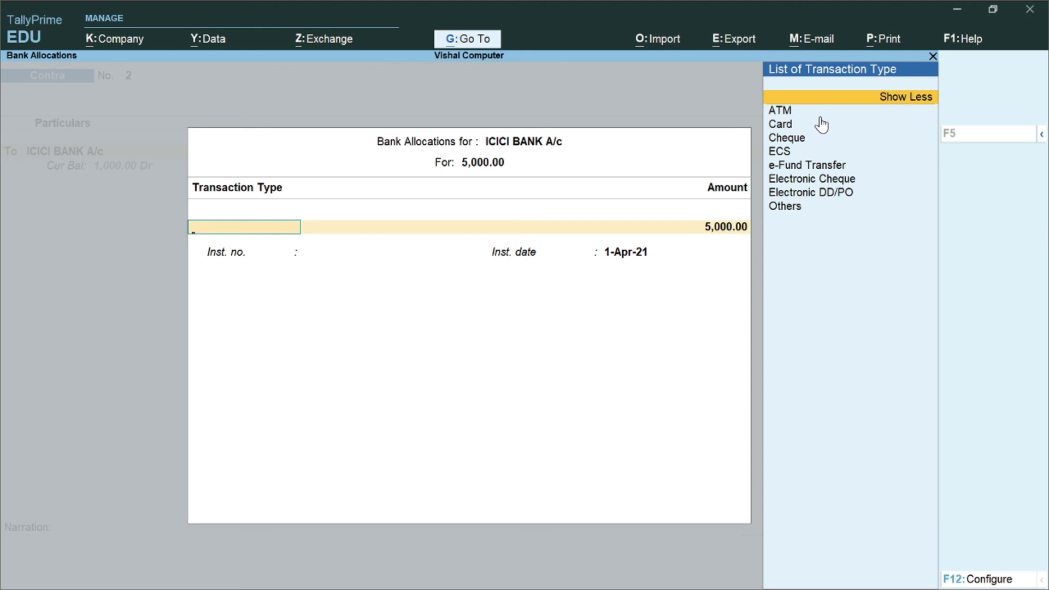
click(808, 159)
scroll(835, 120, down, 8)
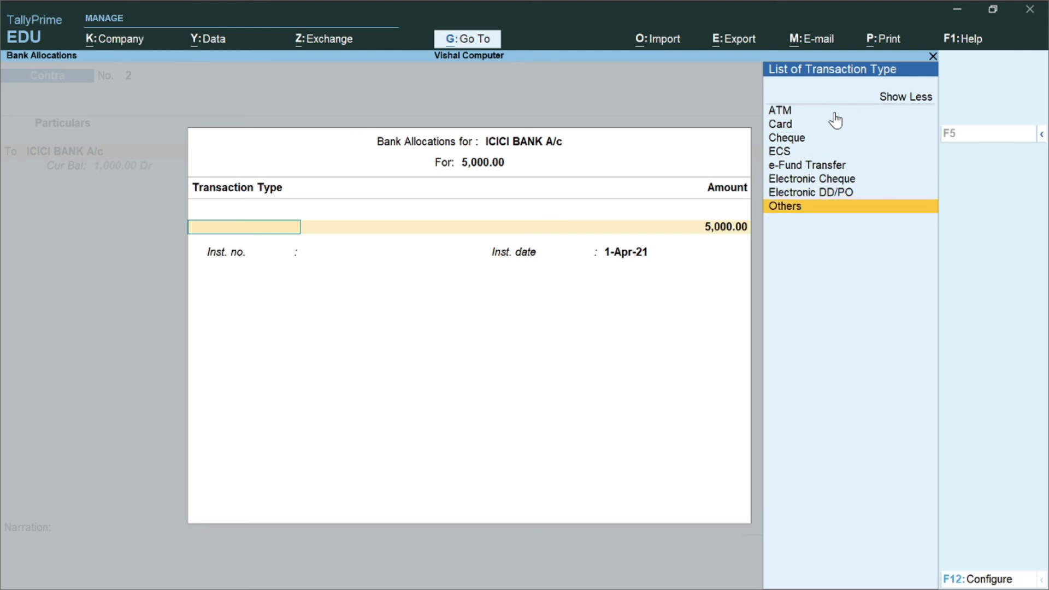
key(Return)
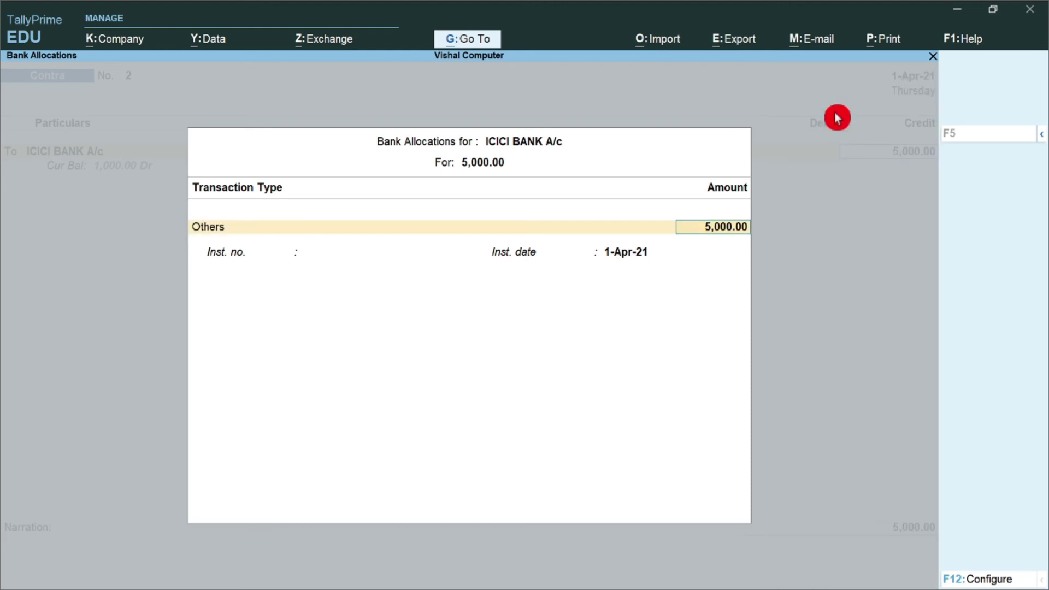
Accept the 5,000 allocation with no instrument number and date 1-Apr-21, then pick Cash on the By line
key(Return)
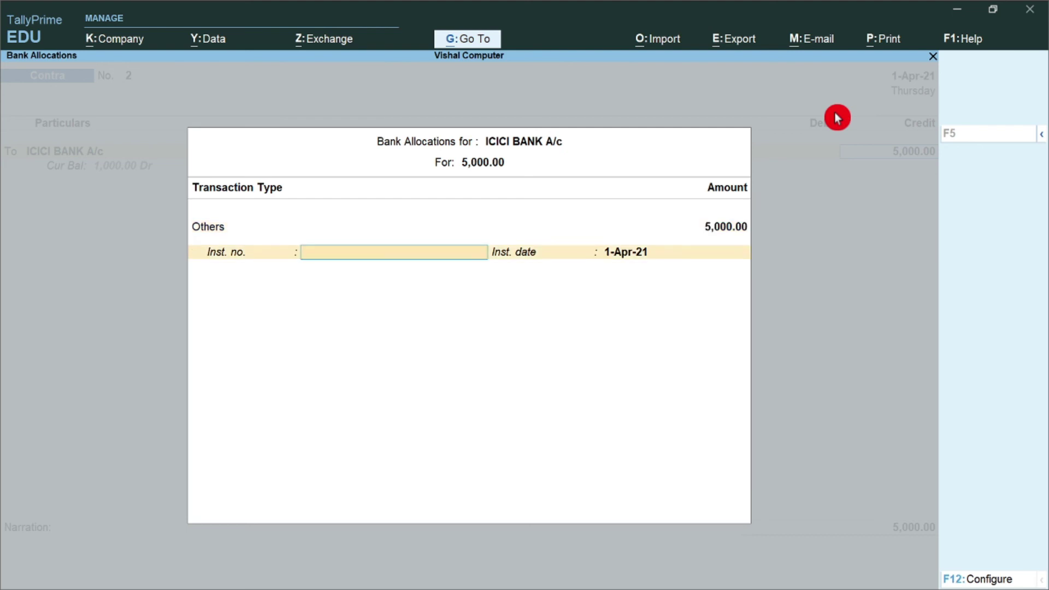
key(Return)
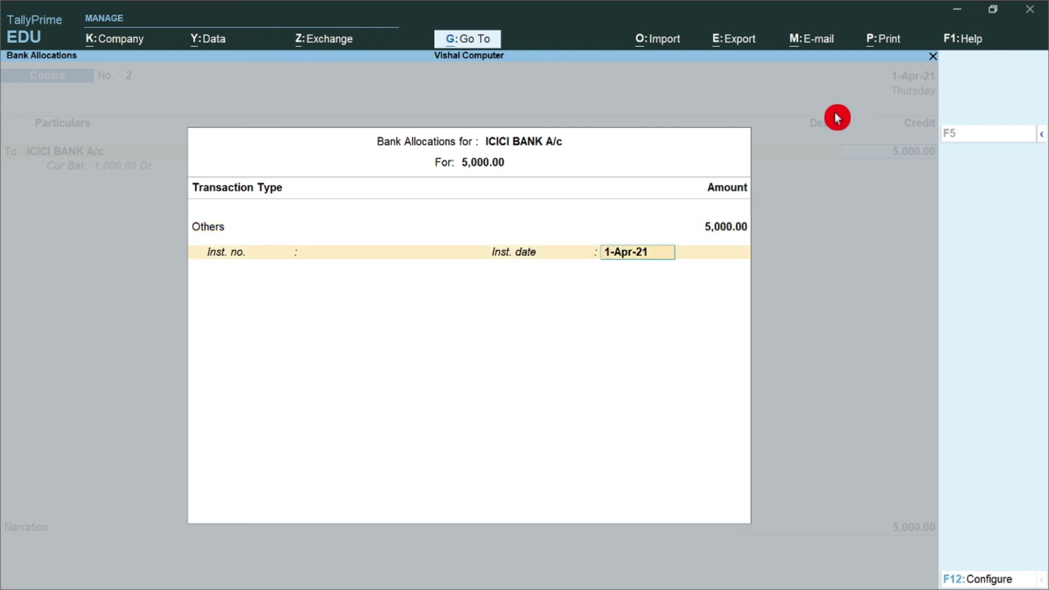
key(Return)
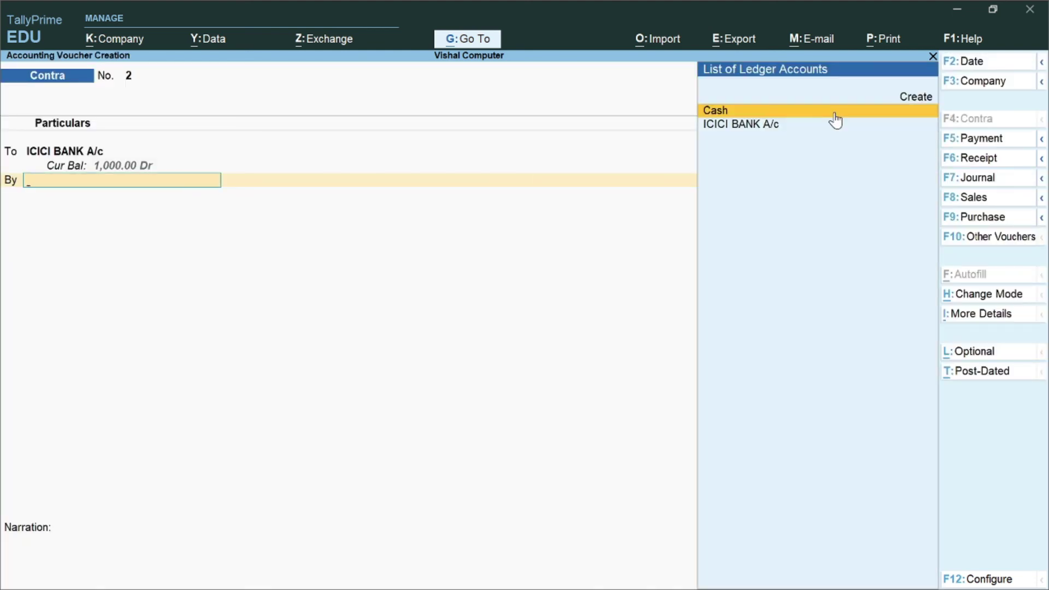
click(834, 113)
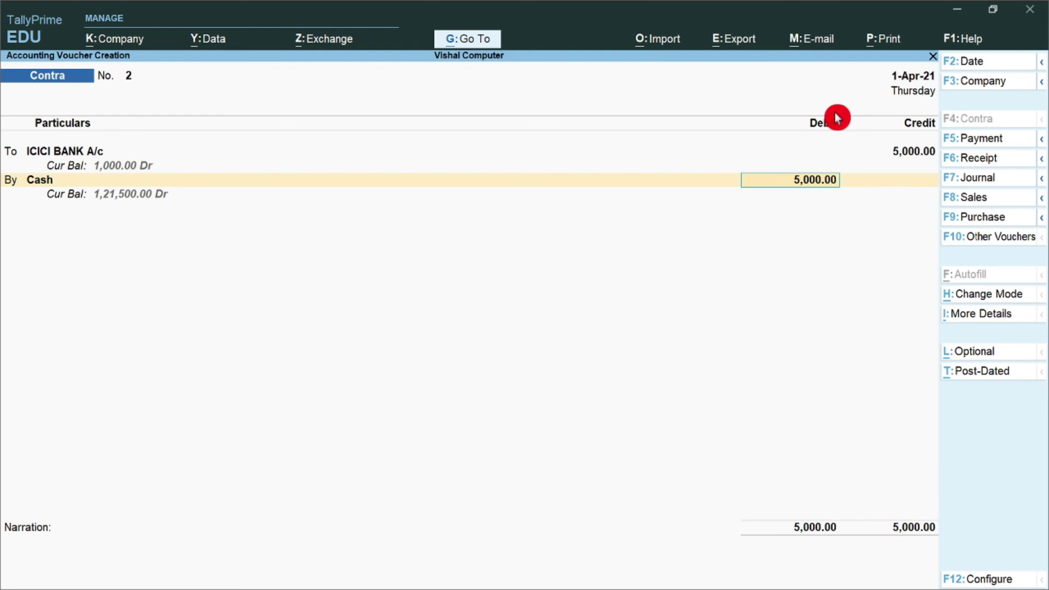
Debit Cash 5,000, add narration 'Withdraw Cash', and accept Contra voucher No. 2
key(Return)
text(Withodr)
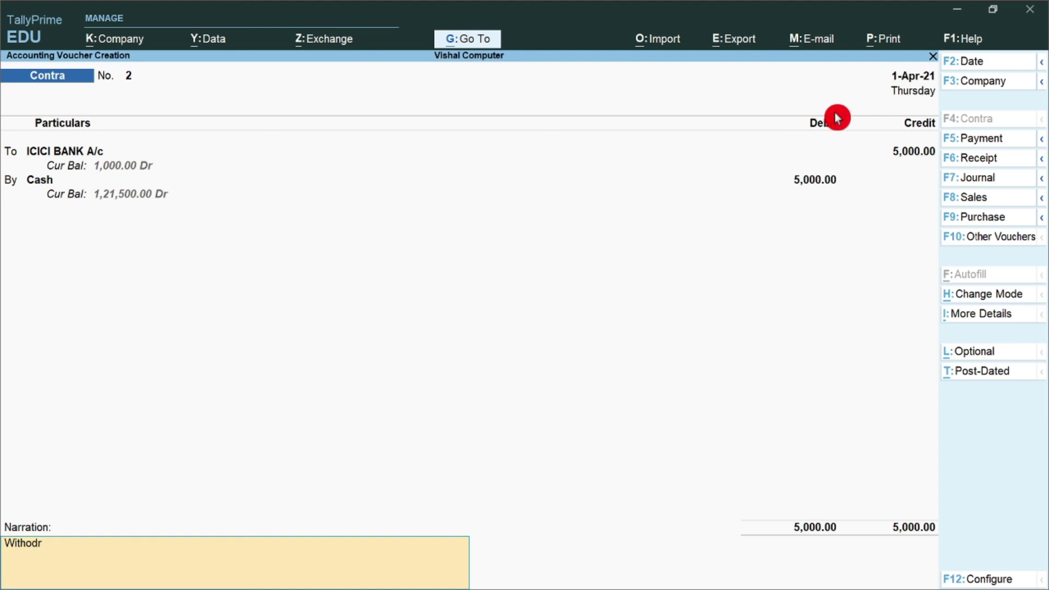
text(aw Cash)
key(Return)
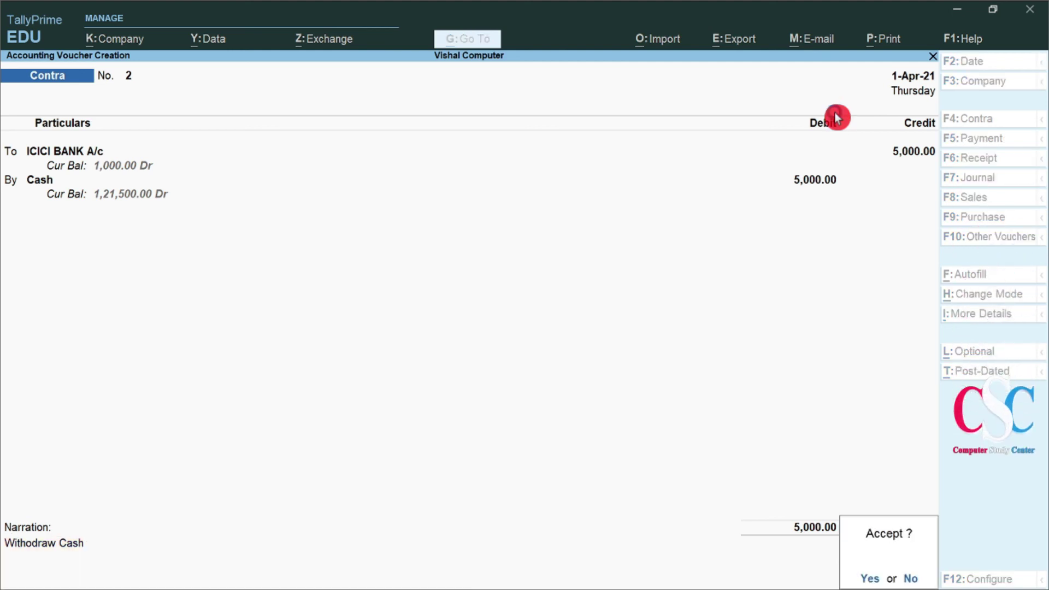
key(Return)
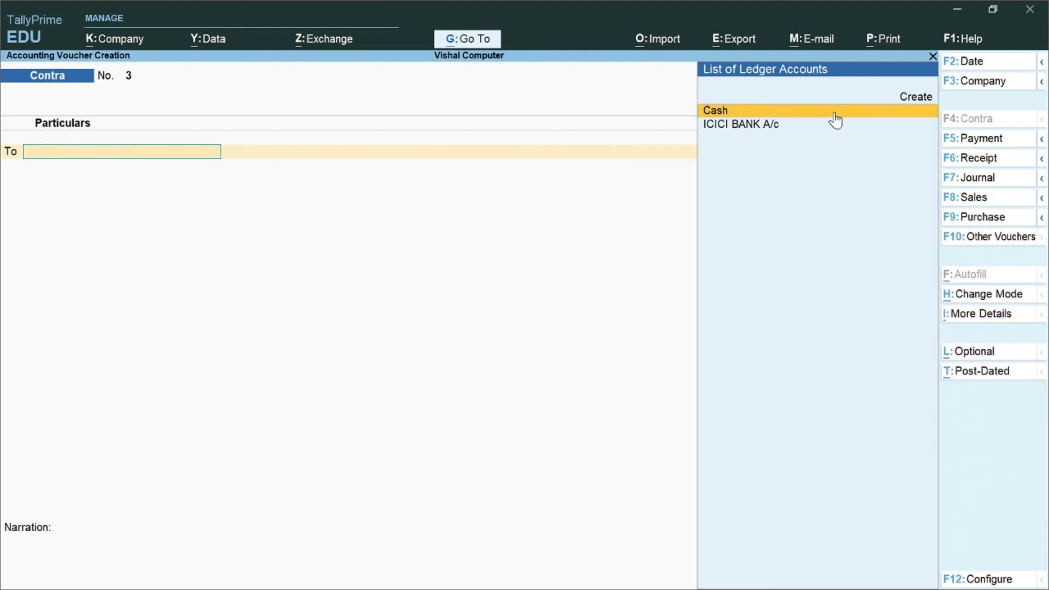
Quit voucher entry and briefly review the Day Book
right_click(835, 117)
right_click(835, 117)
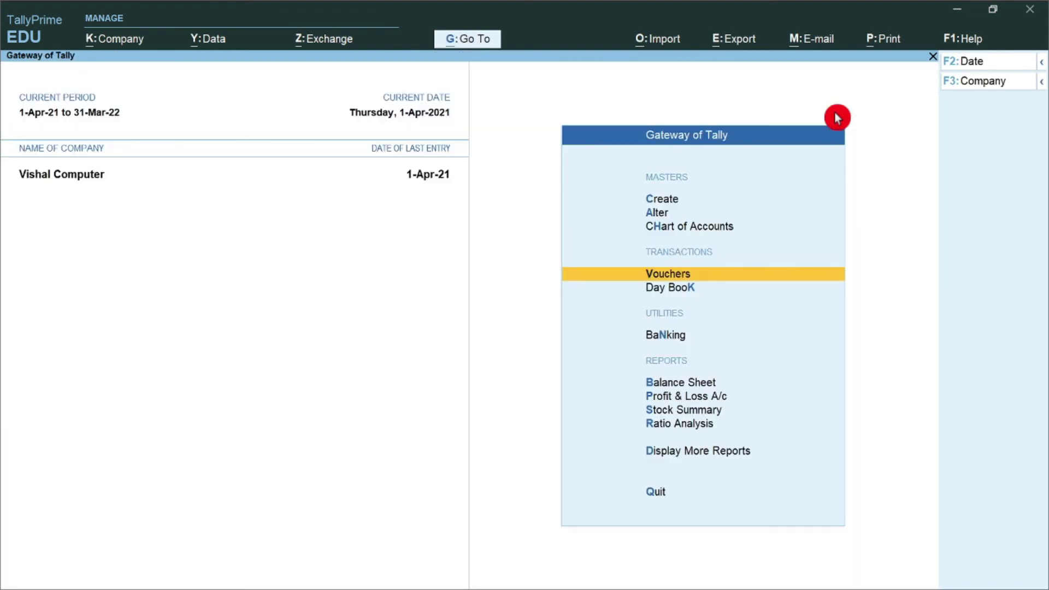
key(Down)
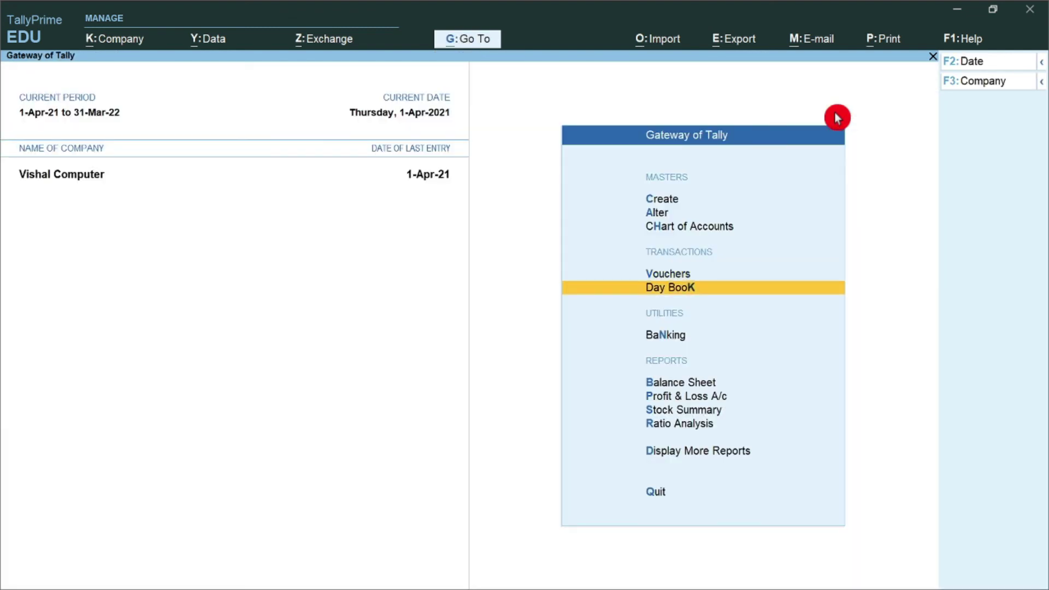
key(Return)
key(Down)
key(Down)
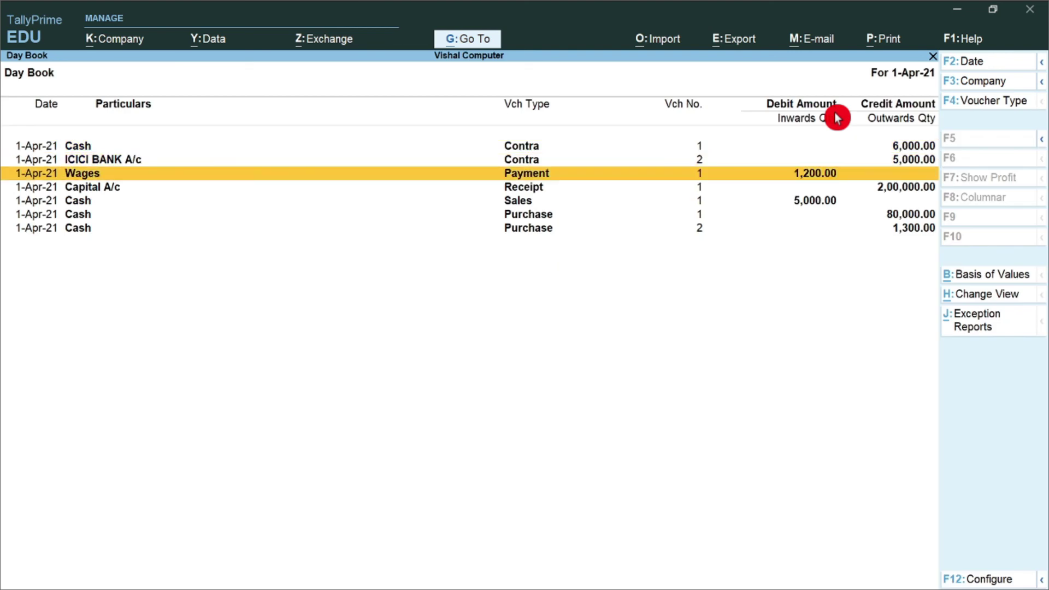
right_click(837, 117)
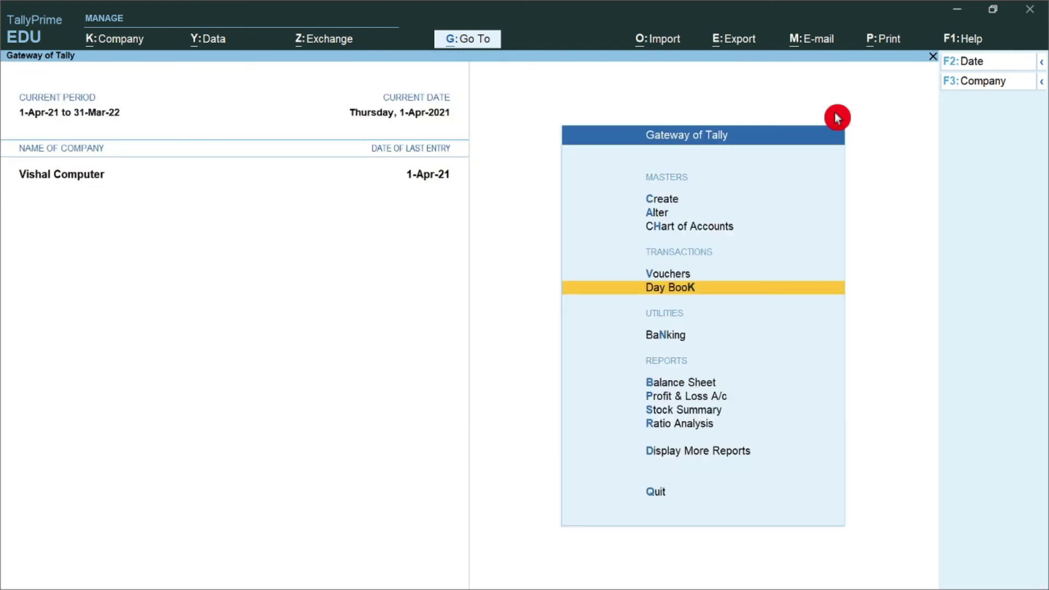
Go to Display More Reports > Account Books and highlight Ledger
key(Down)
key(Down)
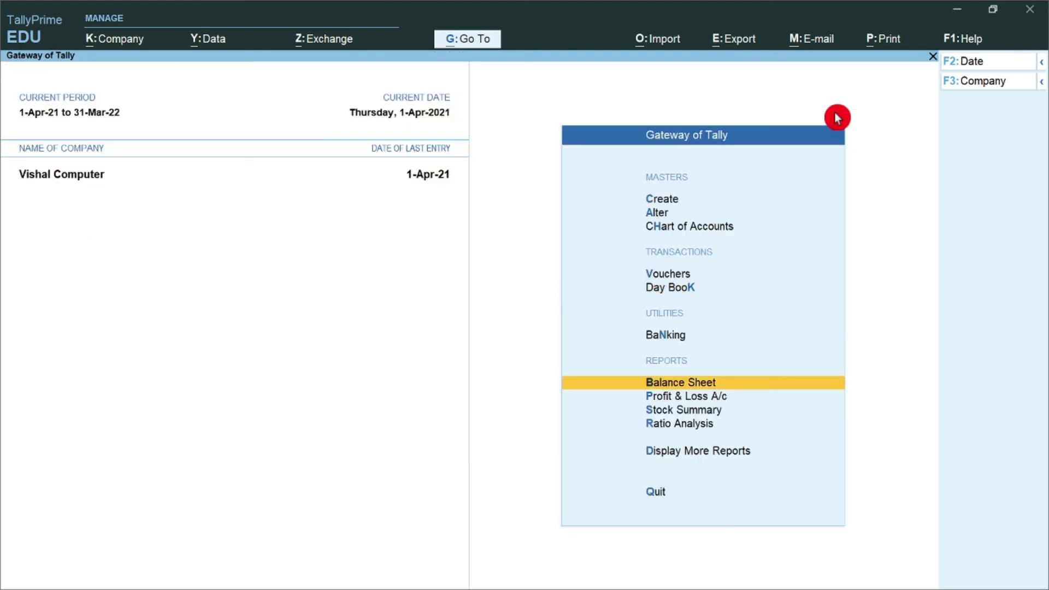
key(Down)
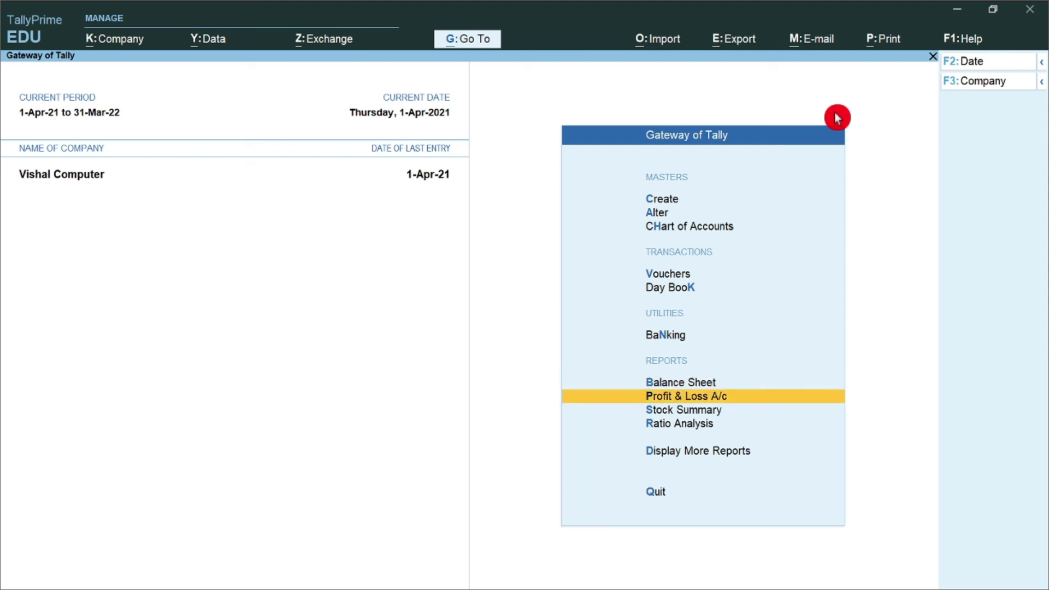
key(Down)
key(Down)
key(Down)
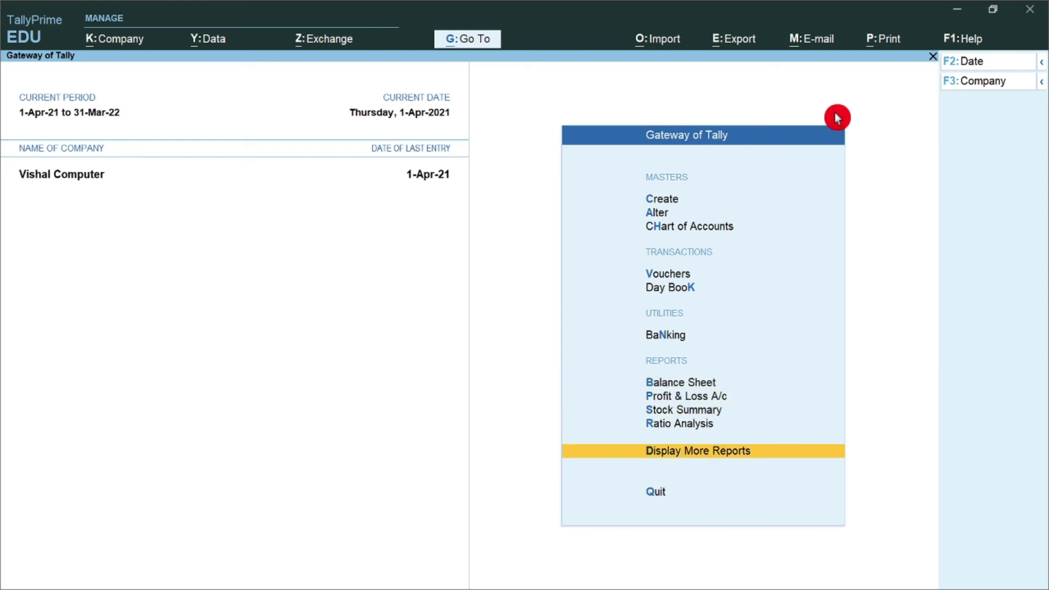
key(Return)
key(Down)
key(Up)
key(Down)
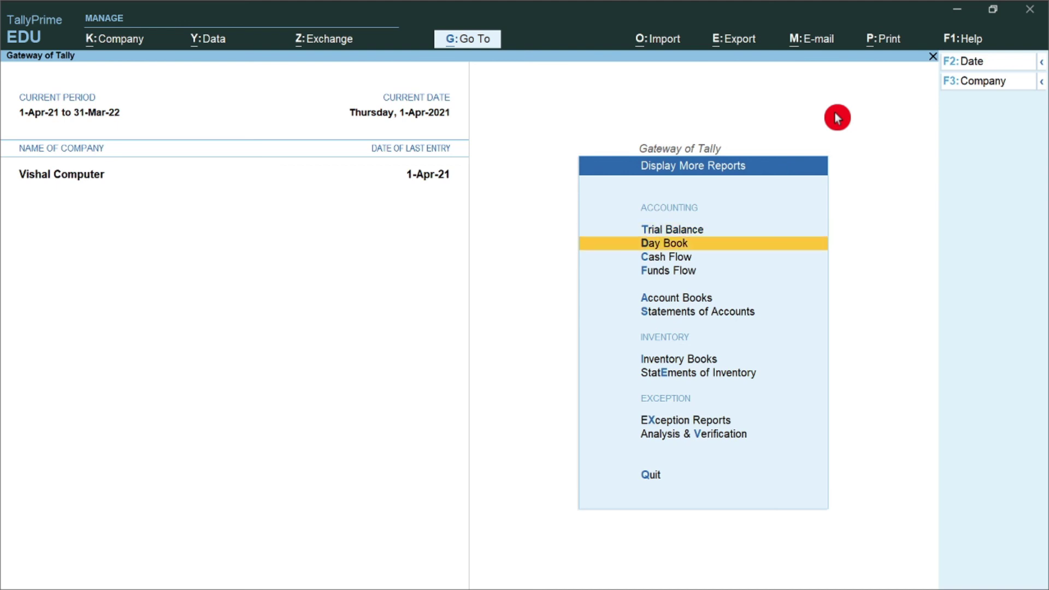
key(Down)
key(Down)
key(Down)
key(Down)
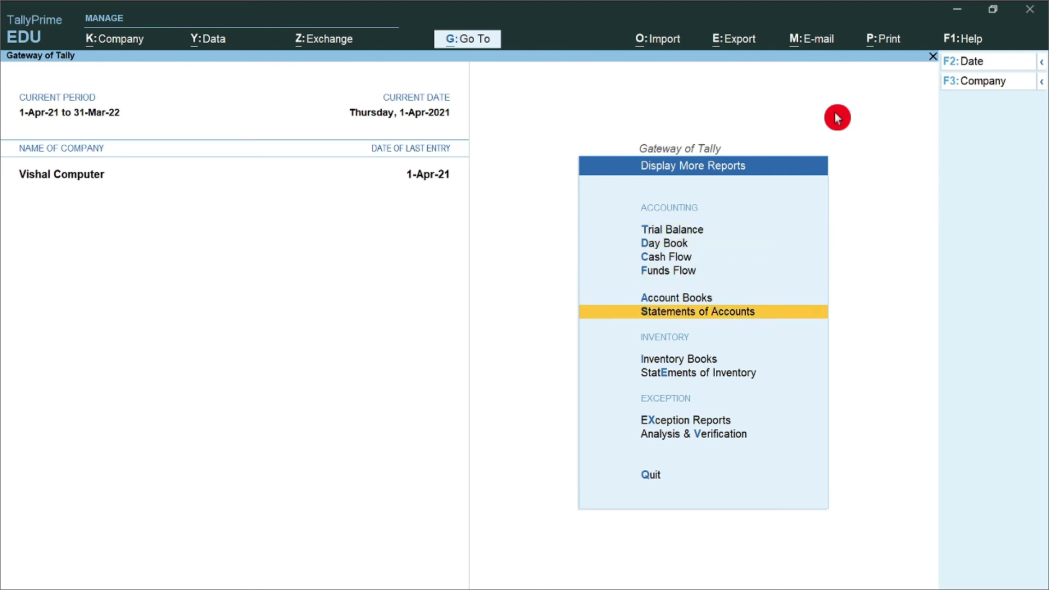
key(Down)
key(Up)
key(Up)
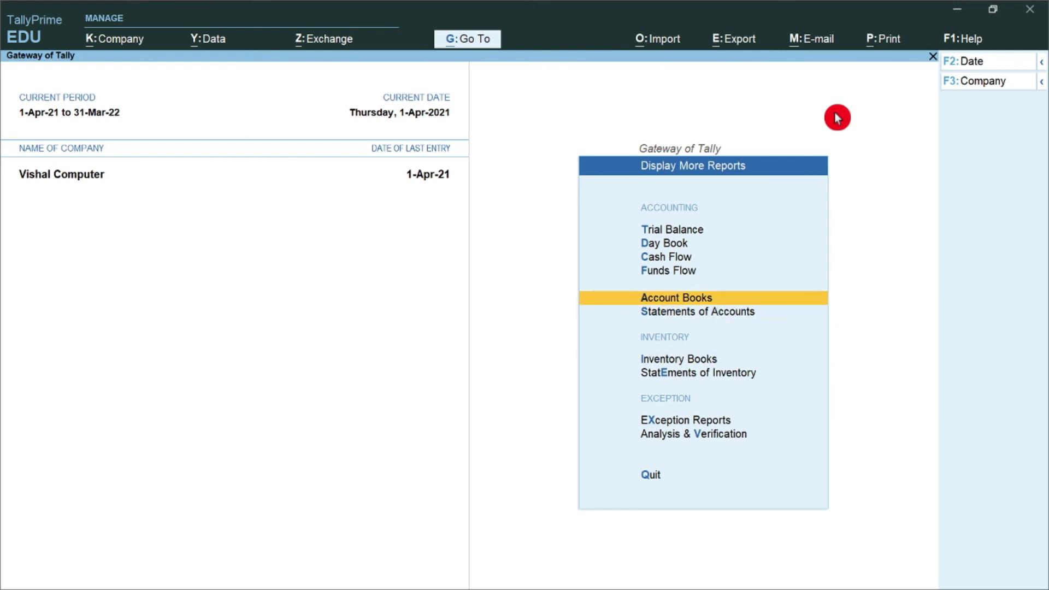
key(Return)
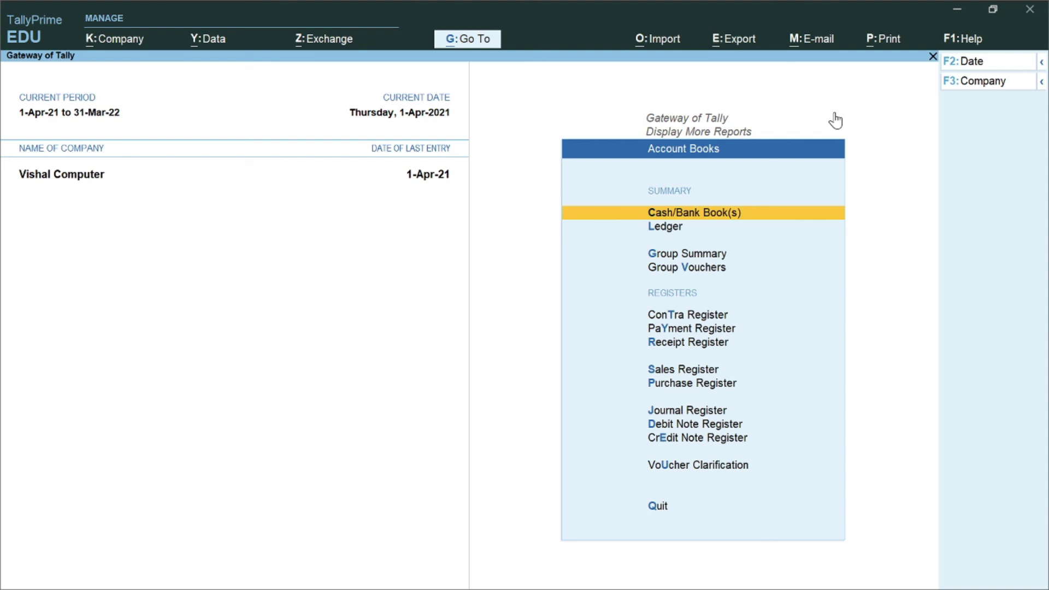
key(Down)
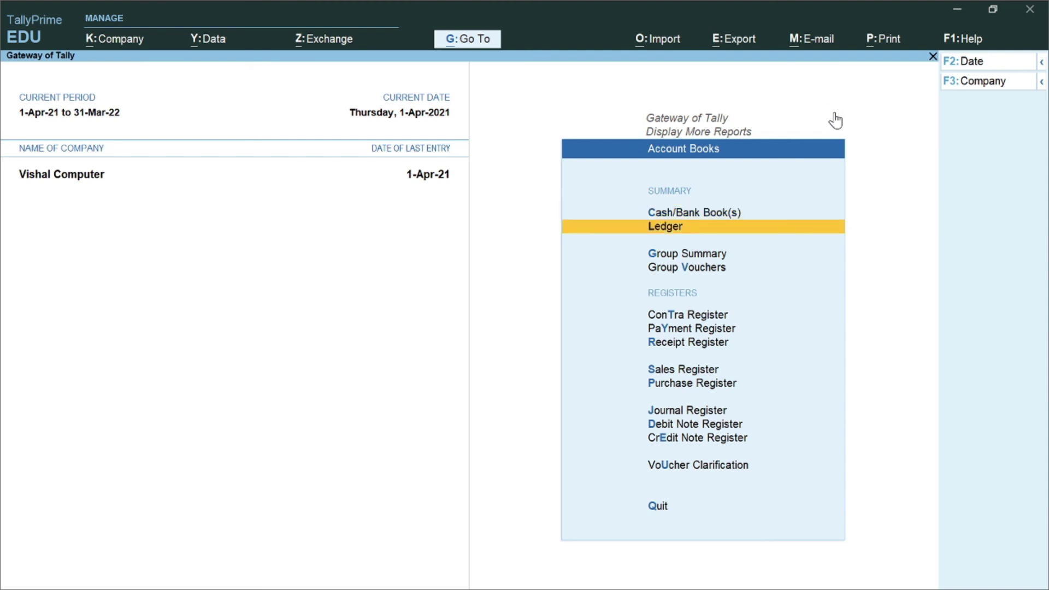
Open the ICICI BANK A/c ledger report and confirm the 1,000 closing balance
click(835, 118)
key(Return)
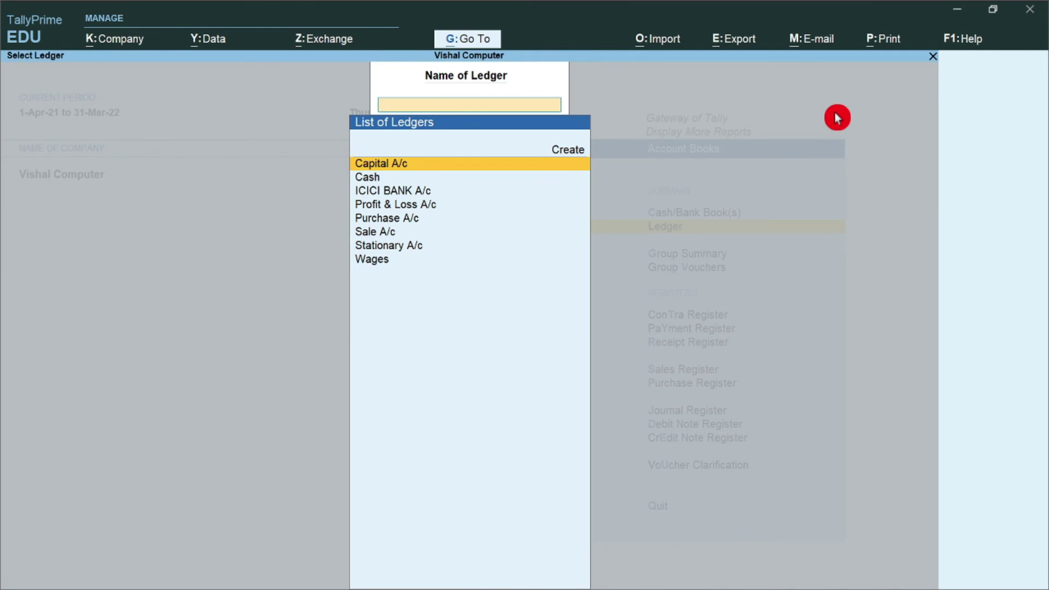
key(Down)
key(Down)
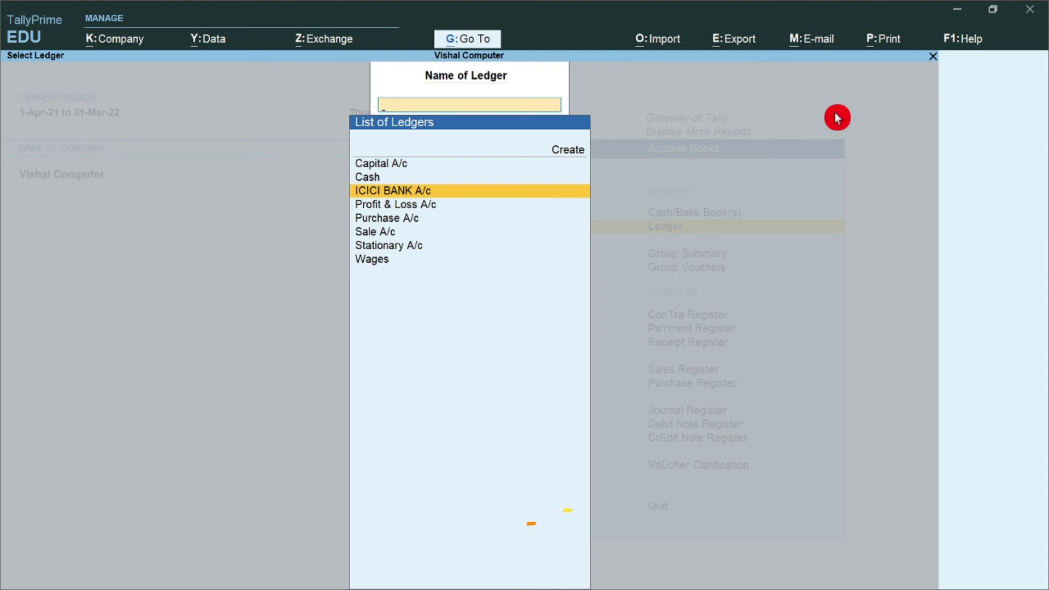
key(Return)
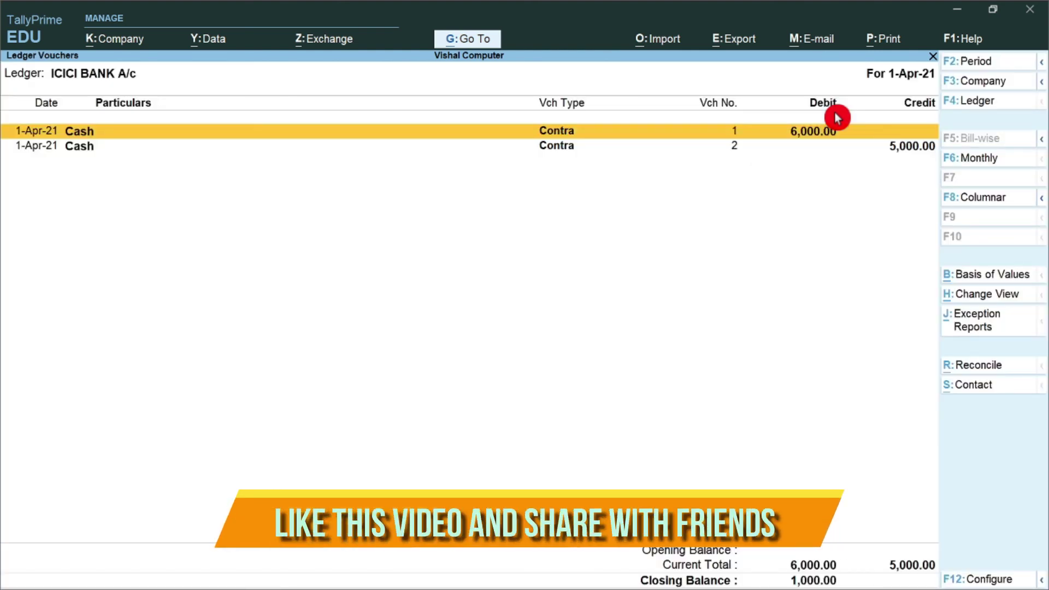
click(815, 121)
click(836, 129)
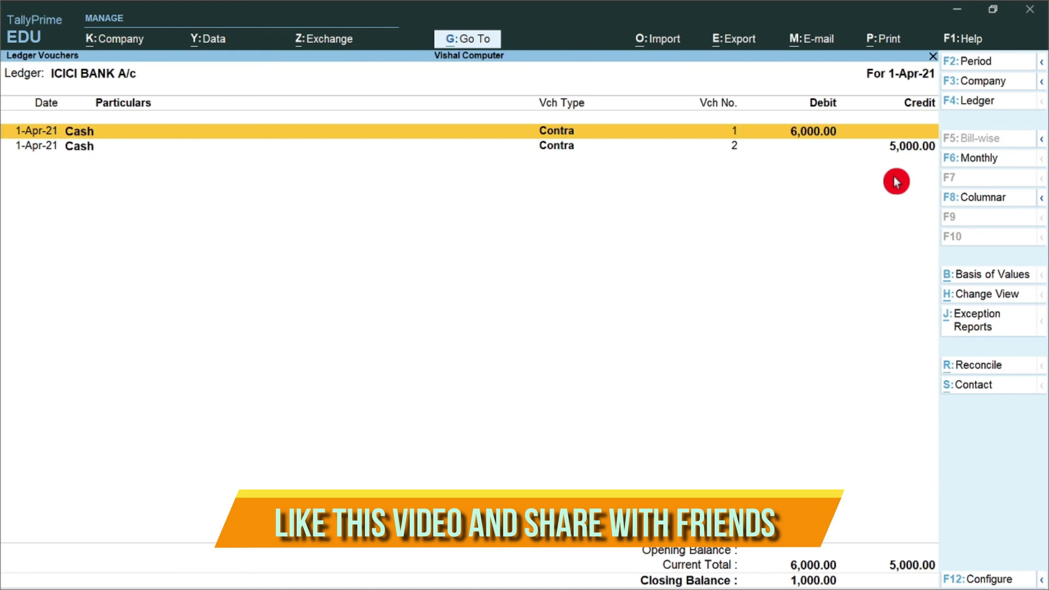
key(Down)
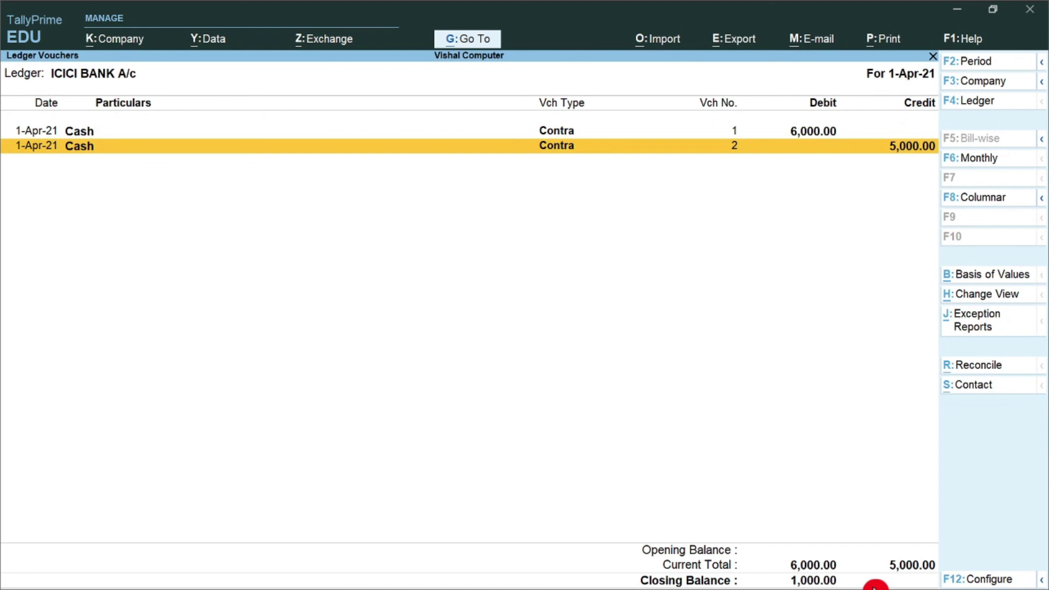
Back out to the Gateway of Tally menu without quitting TallyPrime
key(Escape)
key(Escape)
key(Escape)
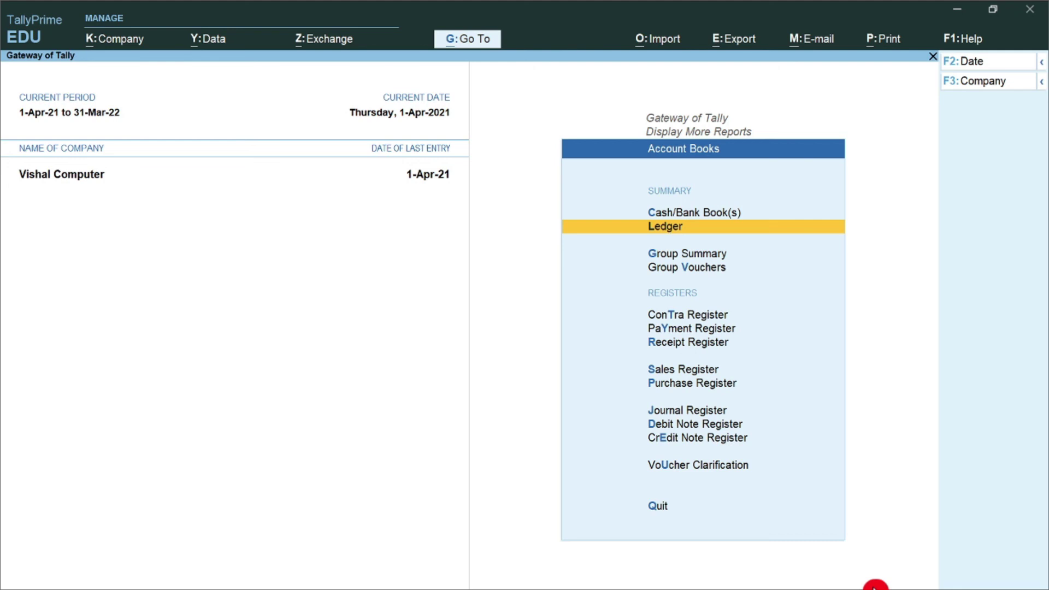
key(Escape)
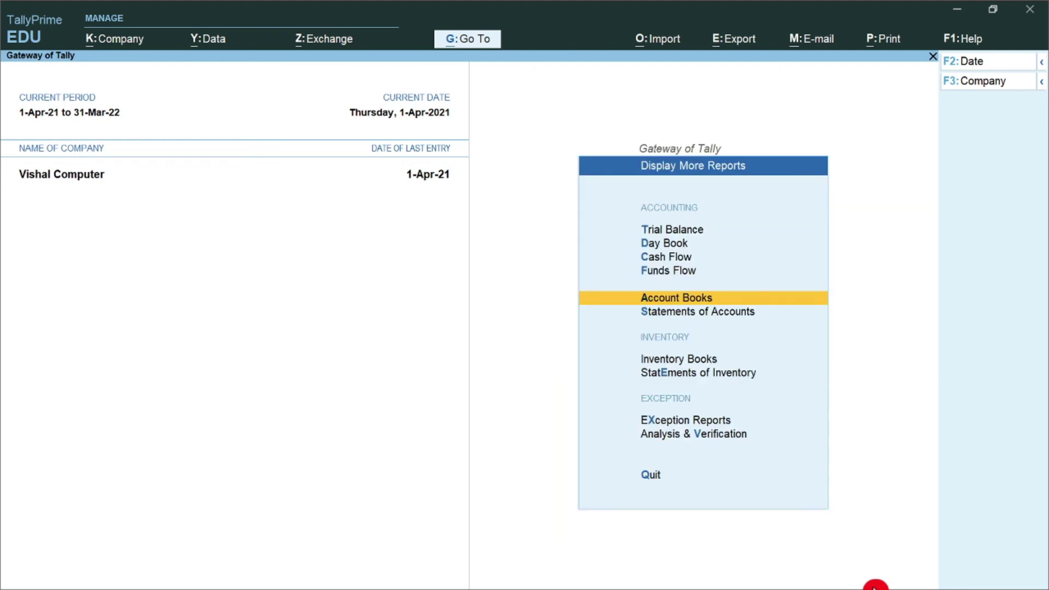
key(Escape)
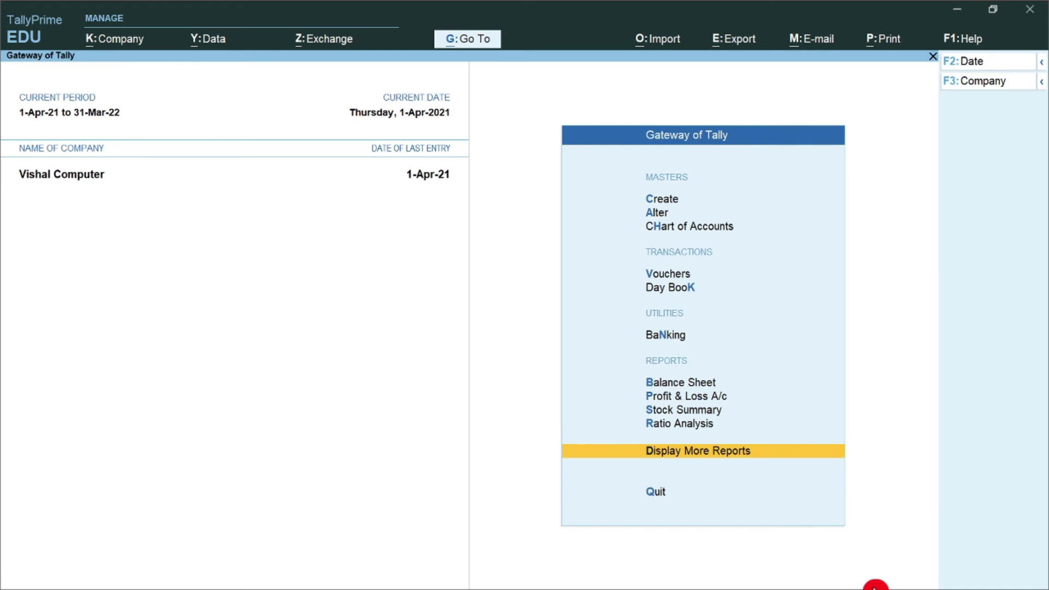
key(Escape)
key(n)
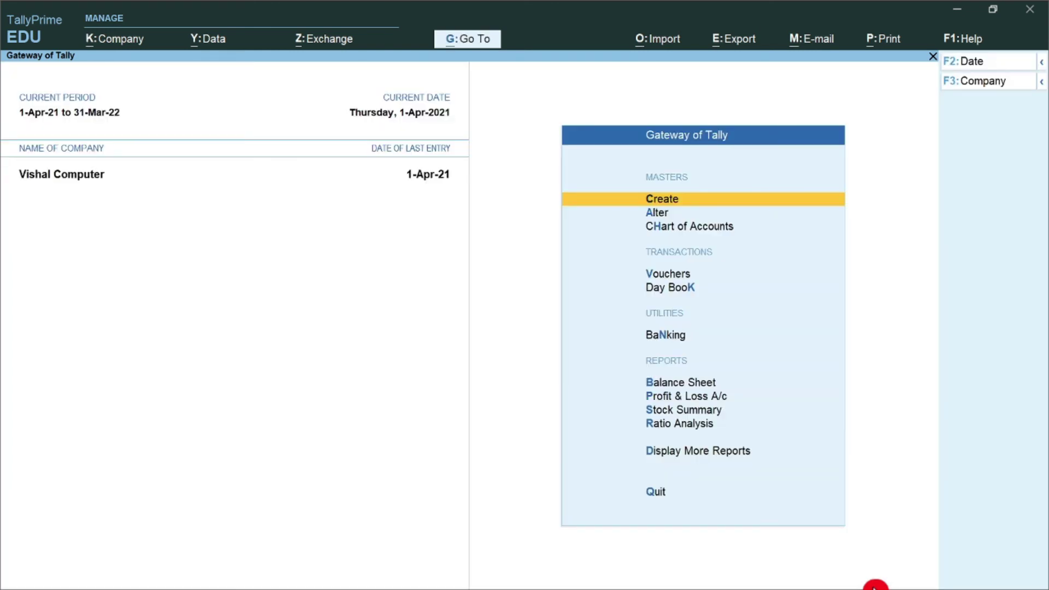